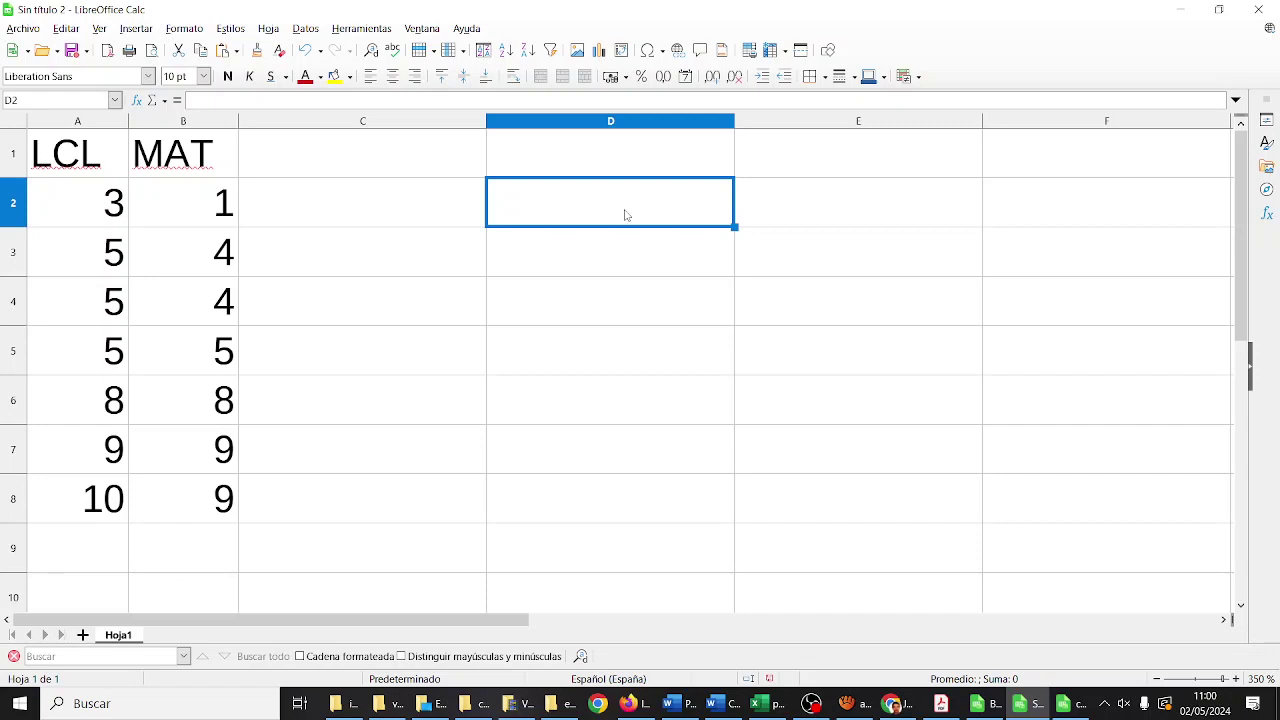
Step: Switch to the Windows magnifier (Lupa) and magnify the screen to 200%
{"action": "type", "text": "="}
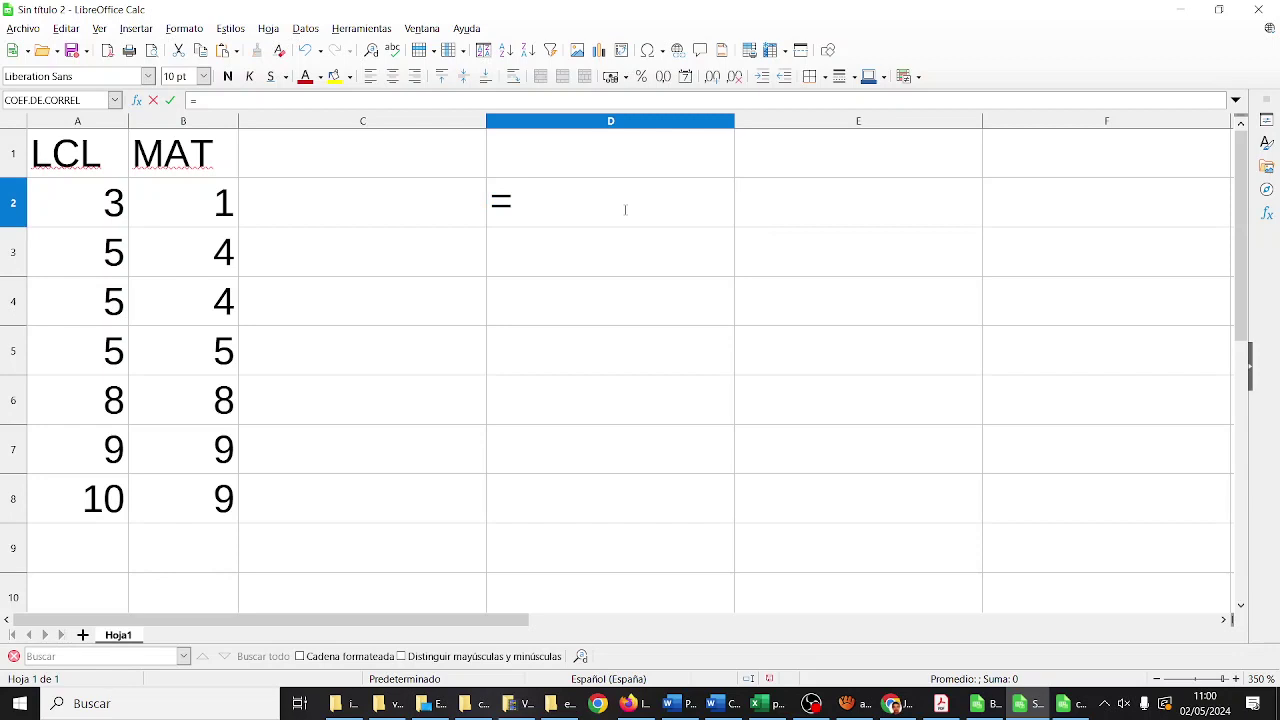
{"action": "key", "text": "BackSpace"}
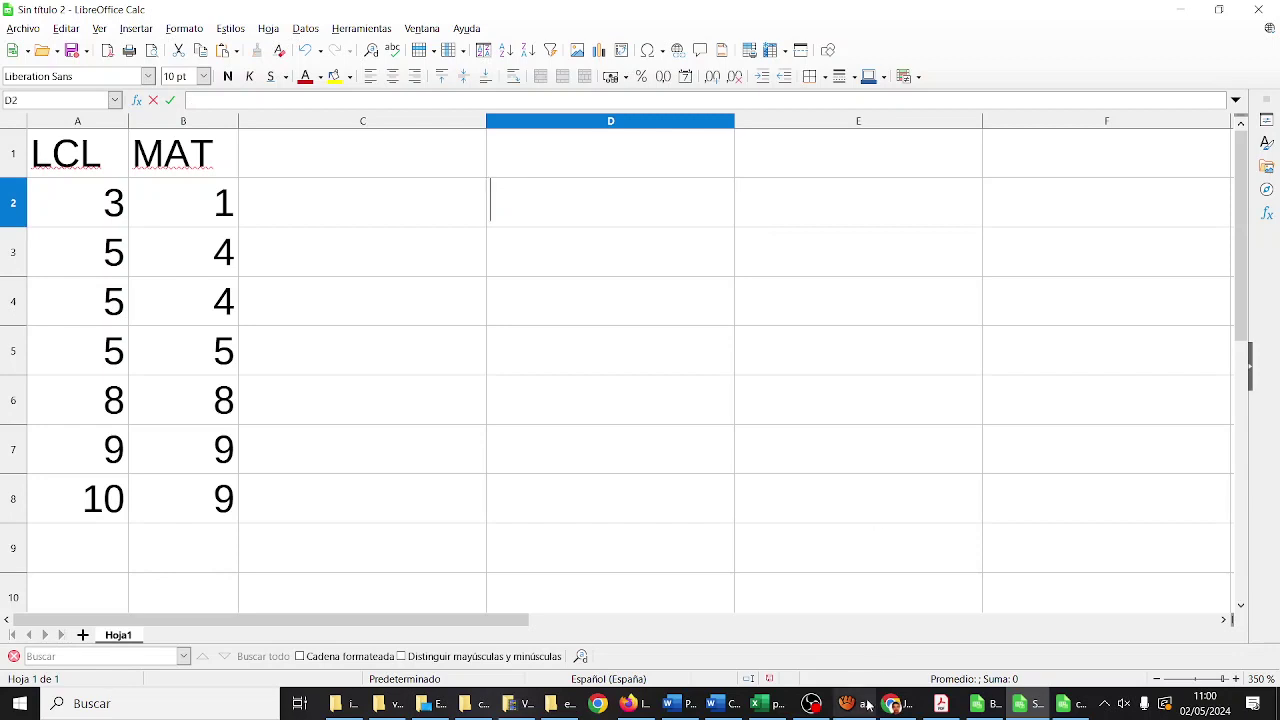
{"action": "left_click", "coordinate": [19, 708]}
{"action": "type", "text": "lupa"}
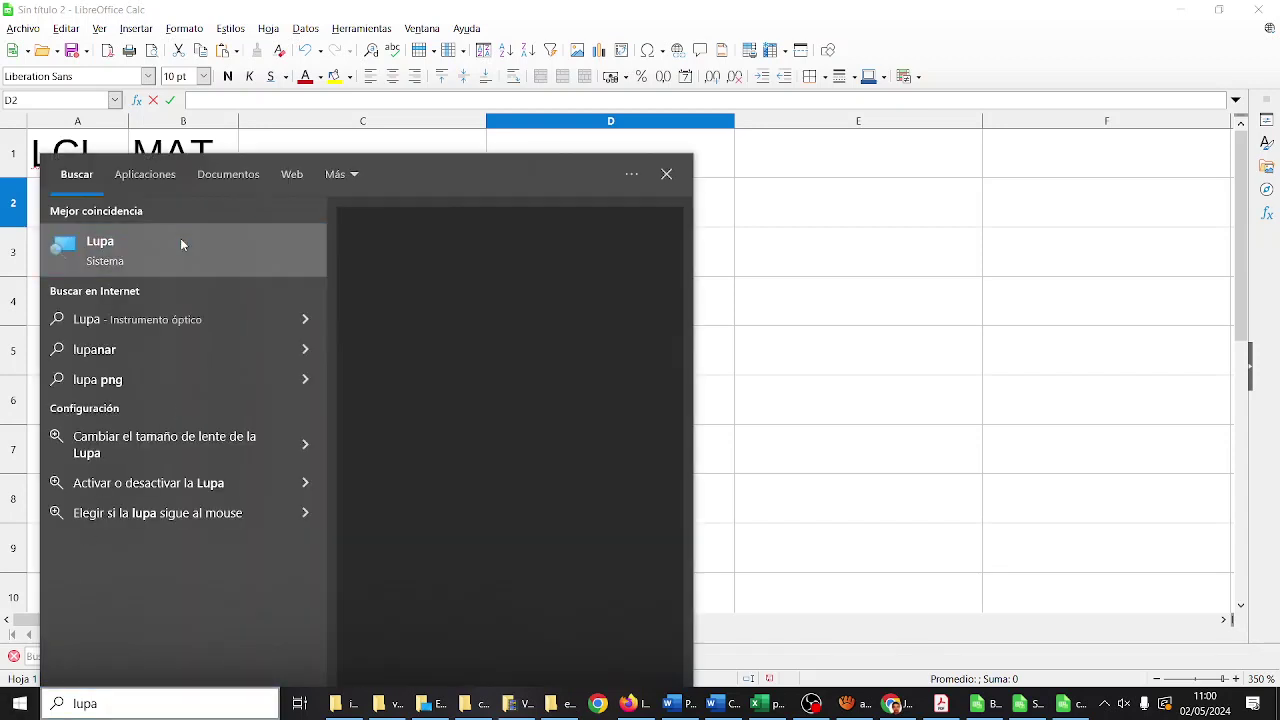
{"action": "left_click", "coordinate": [176, 243]}
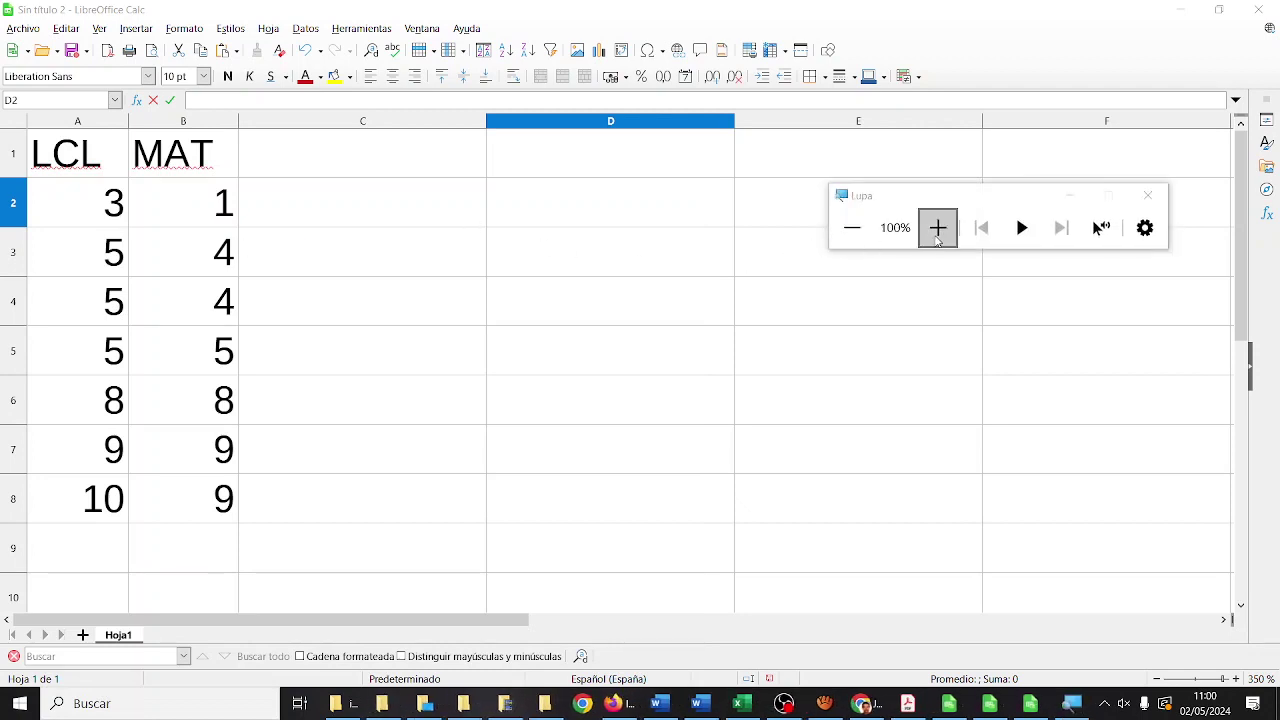
{"action": "left_click", "coordinate": [937, 230]}
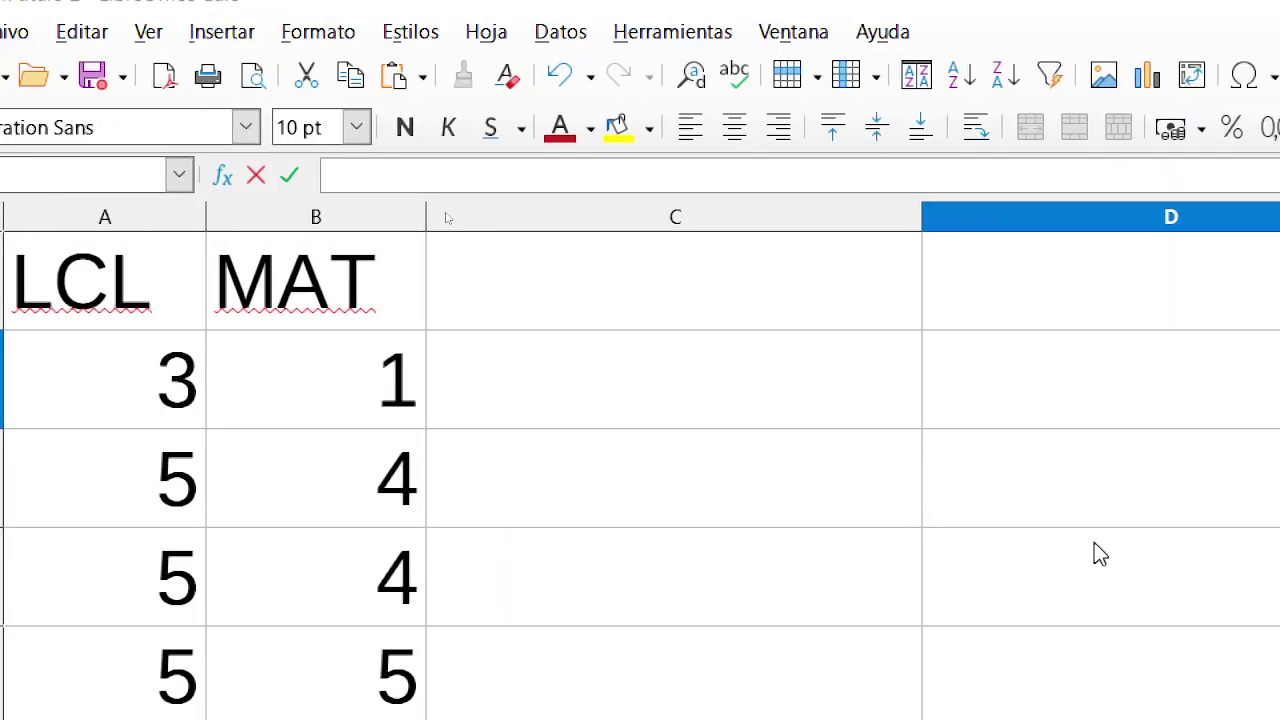
Step: Start the COEF.DE.CORREL function in cell C2, finding it with the function wizard search "corr"
{"action": "left_click", "coordinate": [814, 400]}
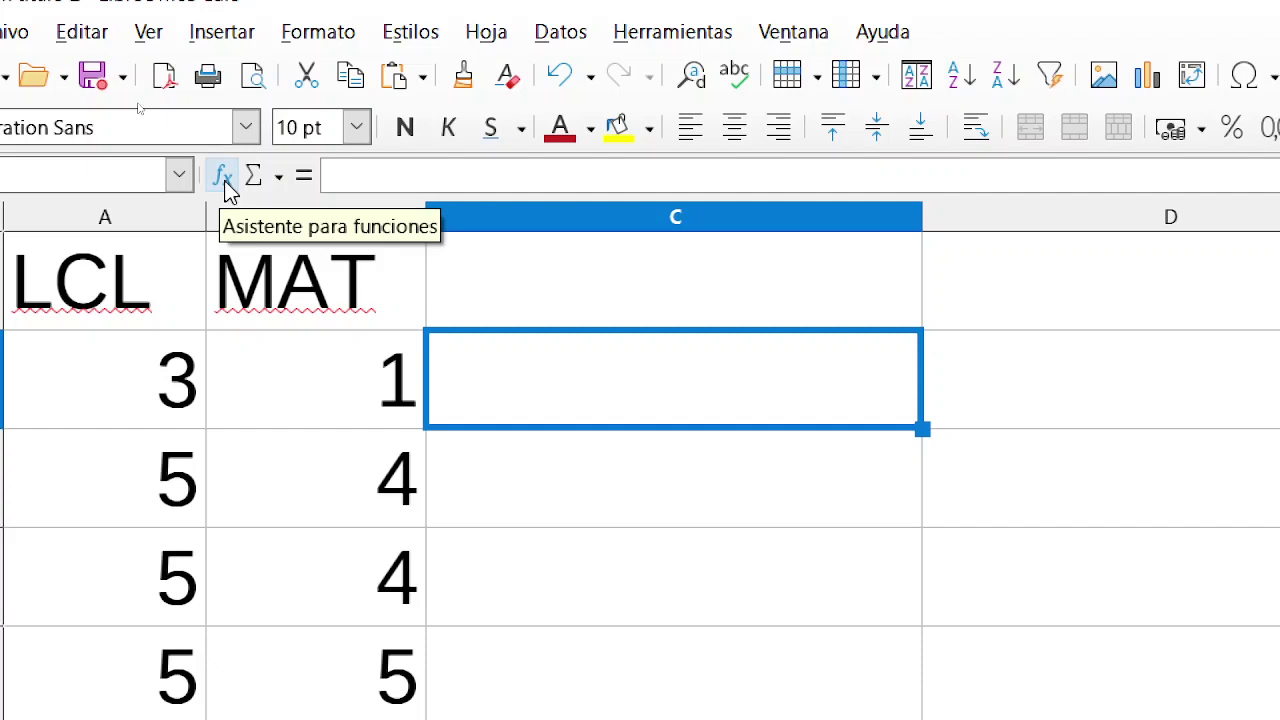
{"action": "left_click", "coordinate": [222, 176]}
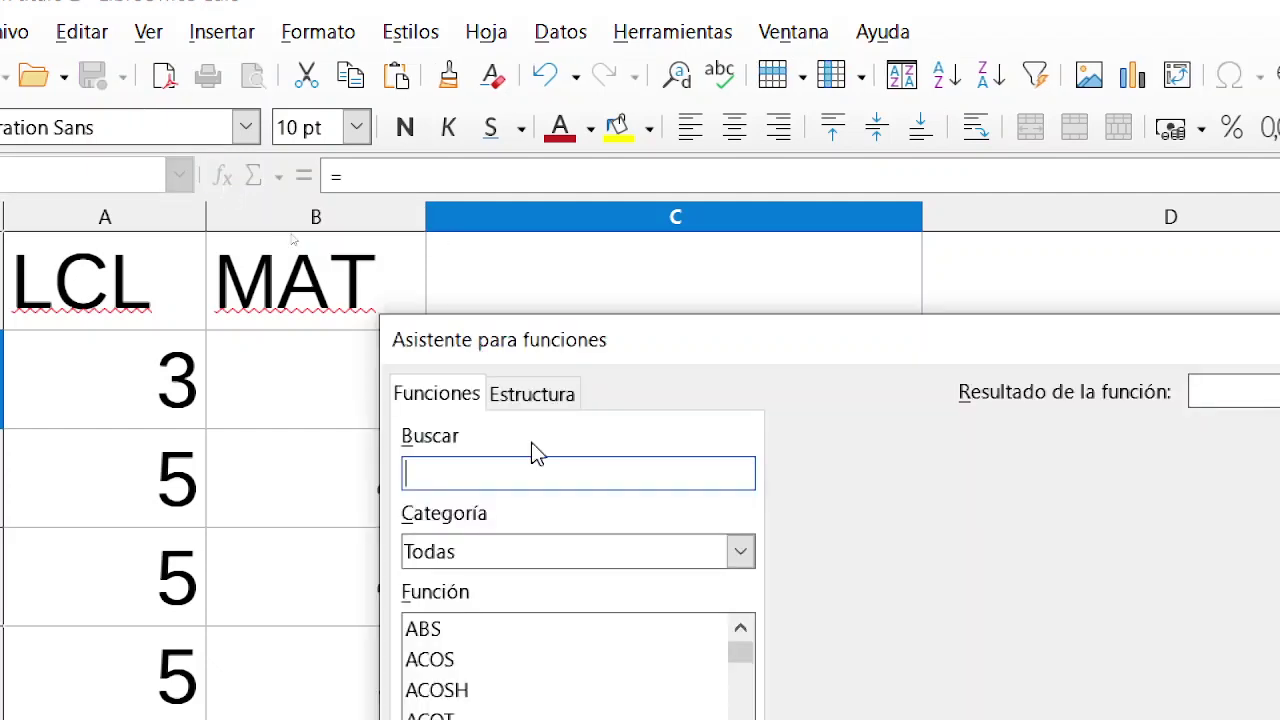
{"action": "type", "text": "corr"}
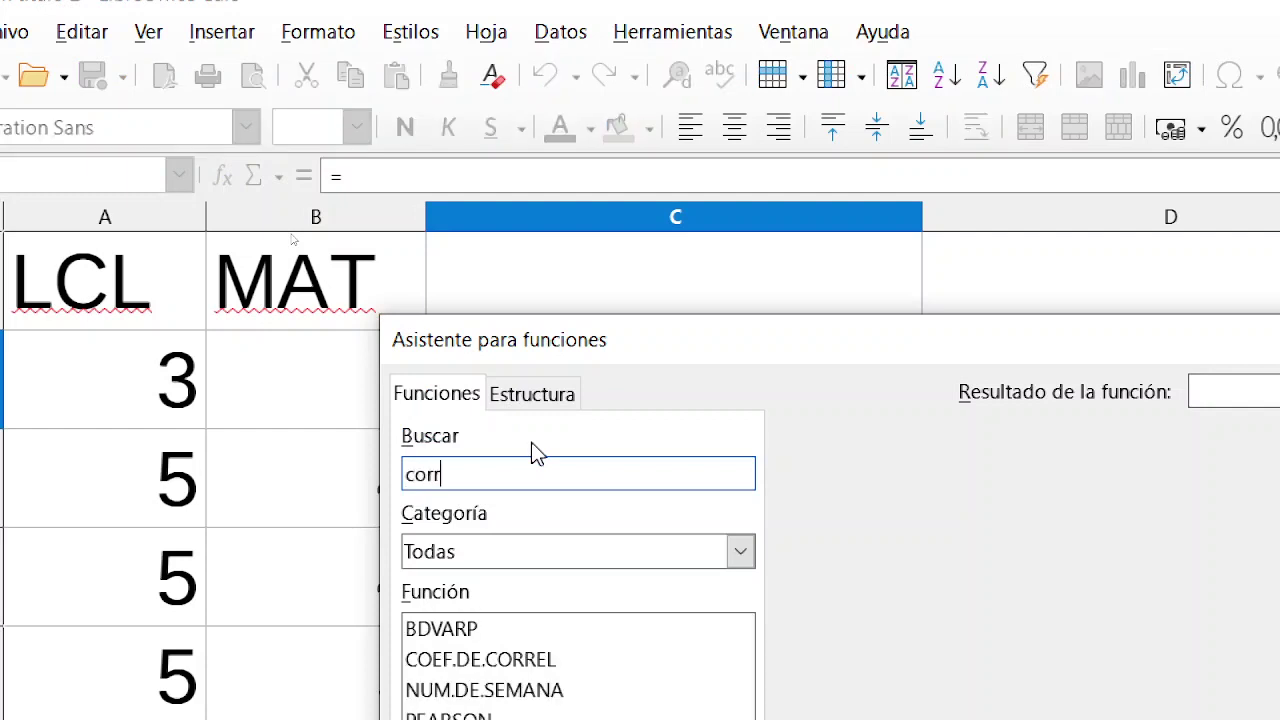
{"action": "left_click", "coordinate": [540, 660]}
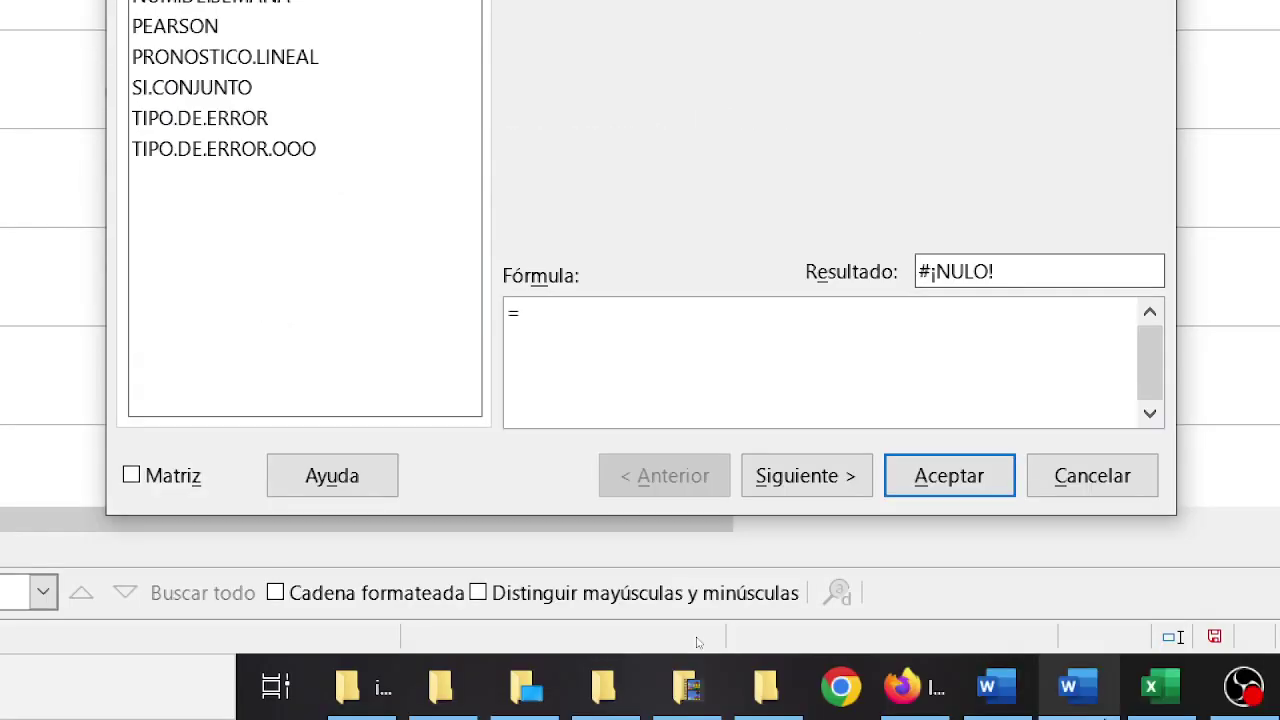
{"action": "left_click", "coordinate": [806, 475]}
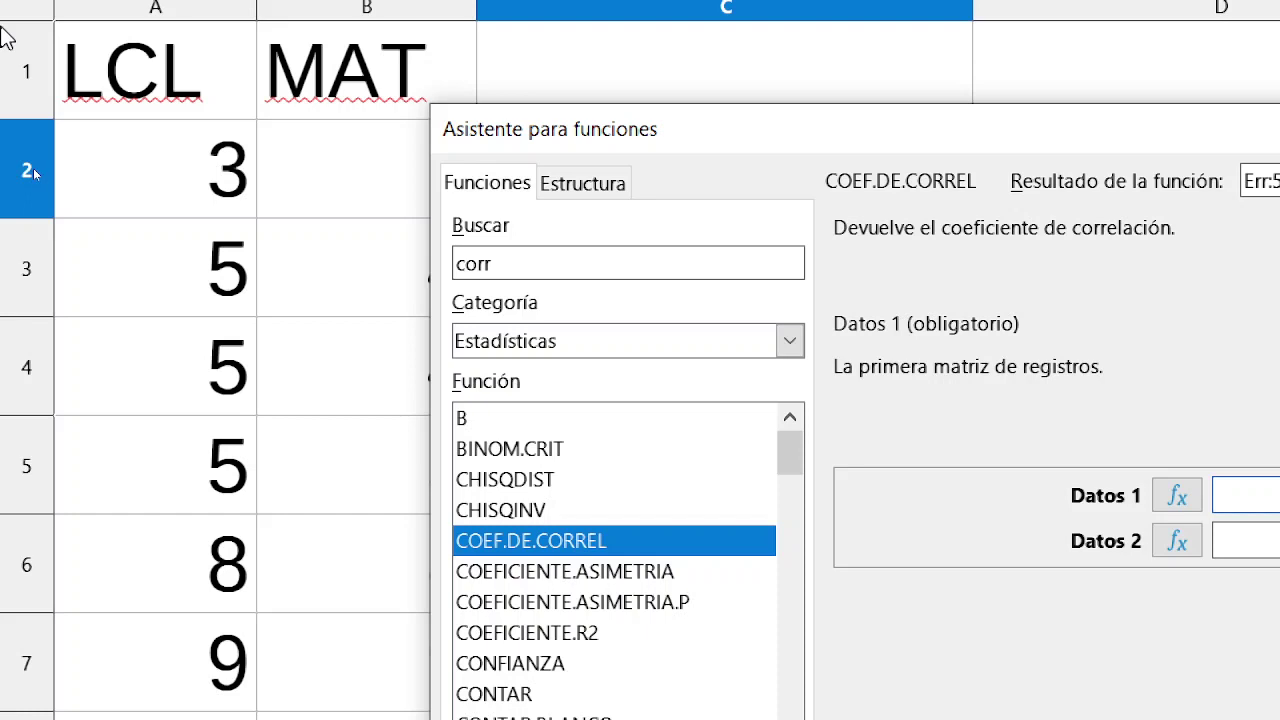
Step: Set Datos 1 to A$2:A$8 and Datos 2 to B$2:B$8, and insert the correlation formula
{"action": "left_click_drag", "start_coordinate": [140, 170], "coordinate": [165, 715]}
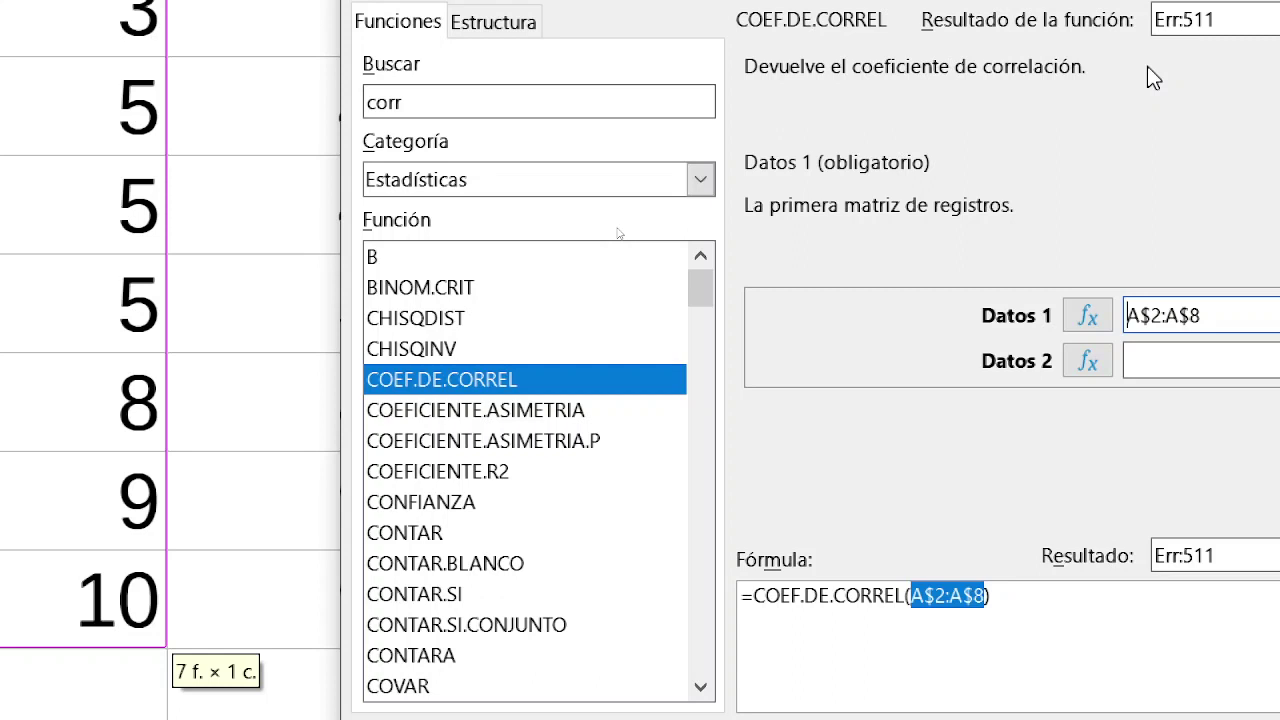
{"action": "left_click_drag", "start_coordinate": [280, 15], "coordinate": [320, 627]}
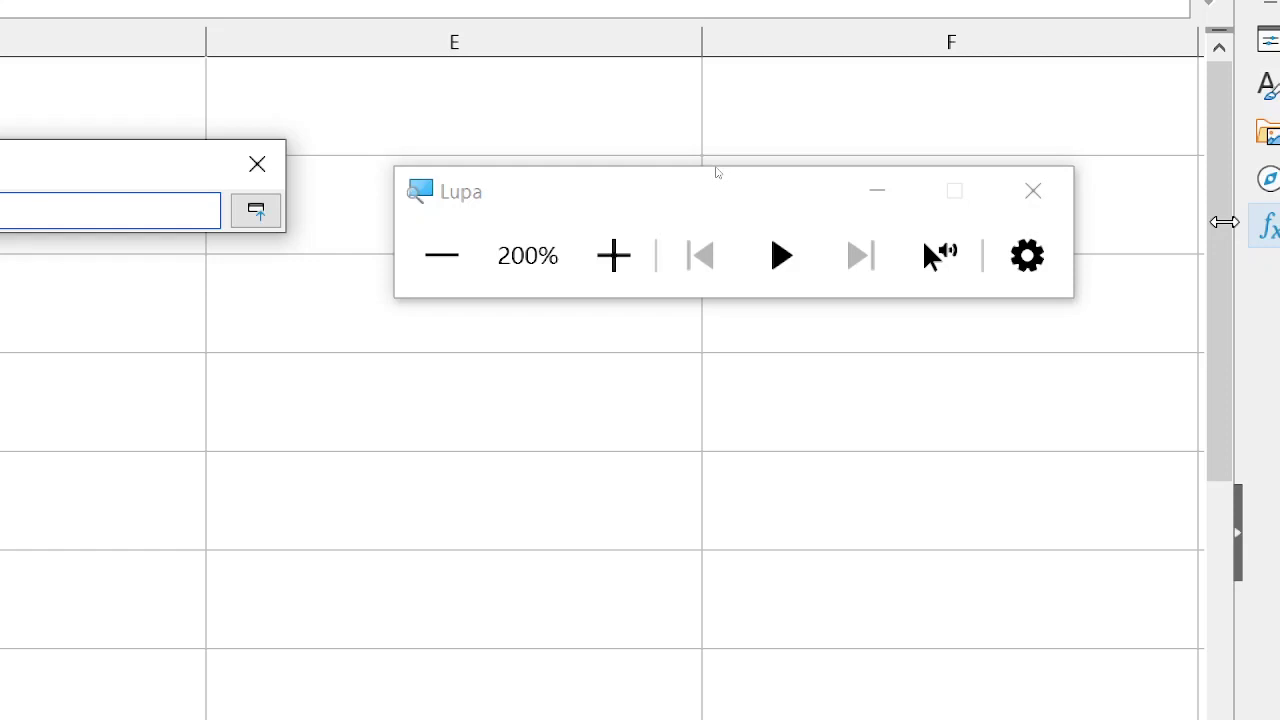
{"action": "left_click", "coordinate": [256, 210]}
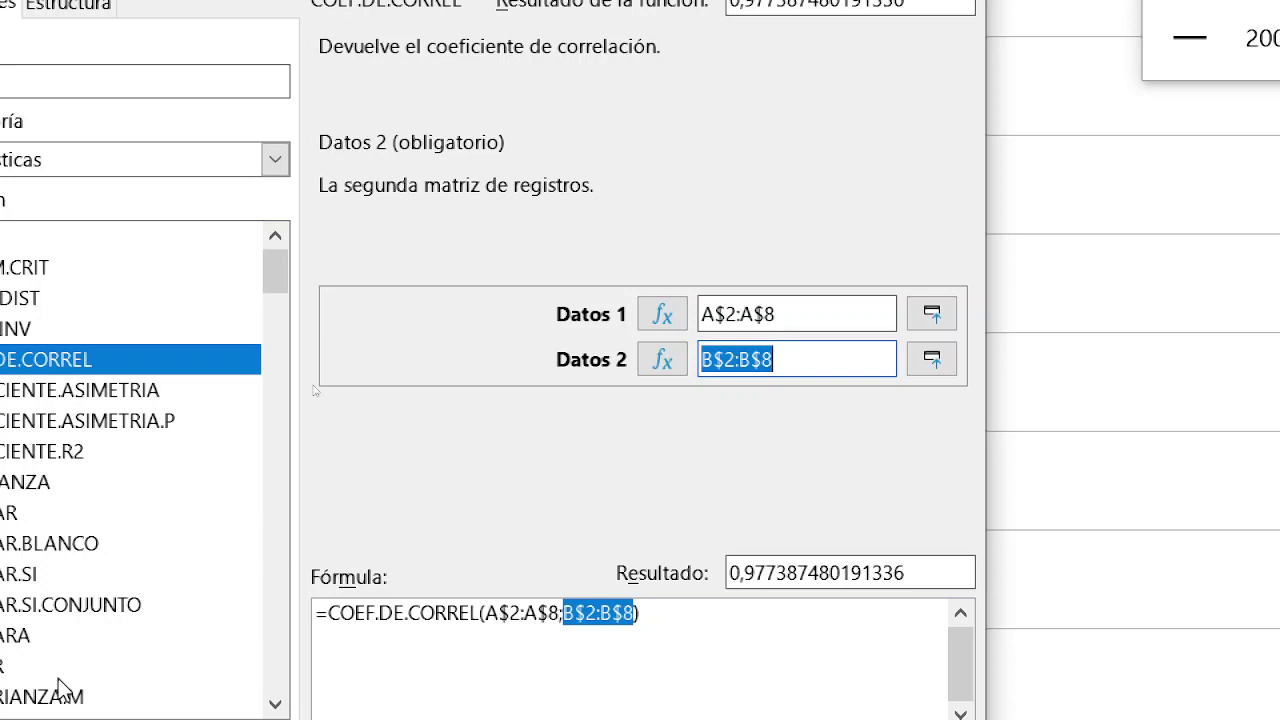
{"action": "key", "text": "Return"}
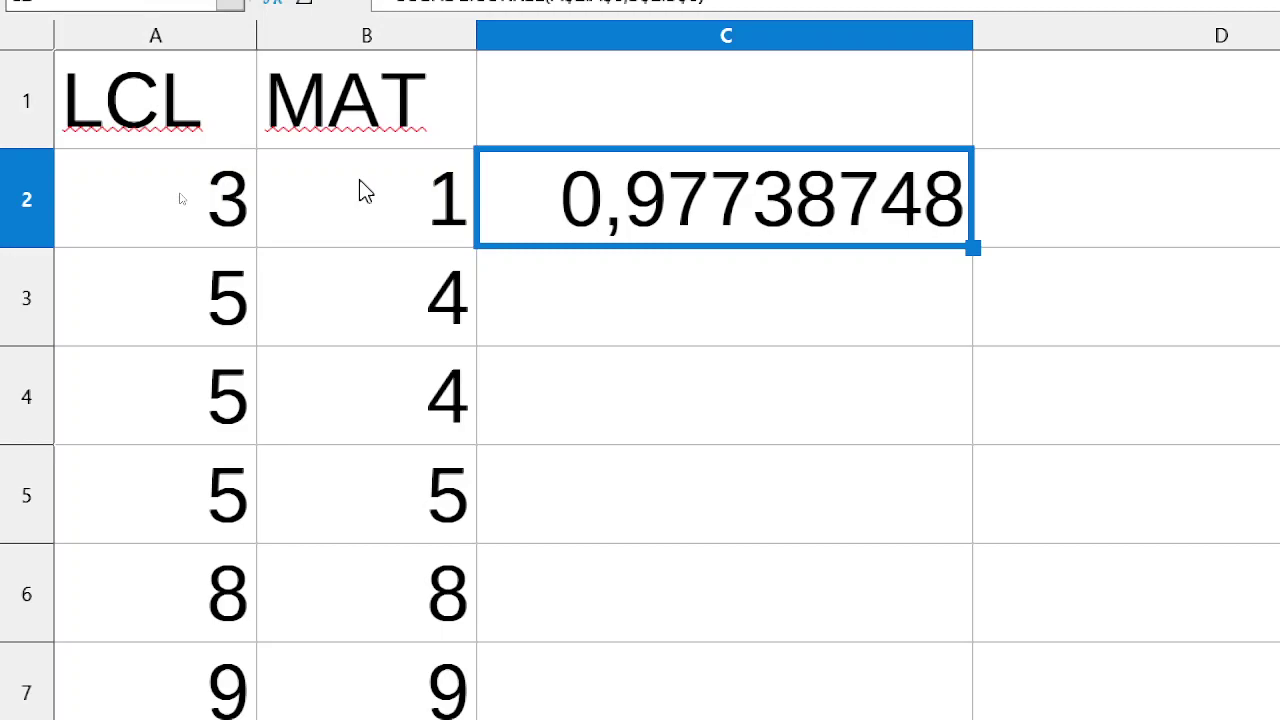
Step: Return the magnification to 100% and copy A1:C8 from correlacionguardianes.ods into Sin título 2 starting at cell E1
{"action": "left_click", "coordinate": [853, 230]}
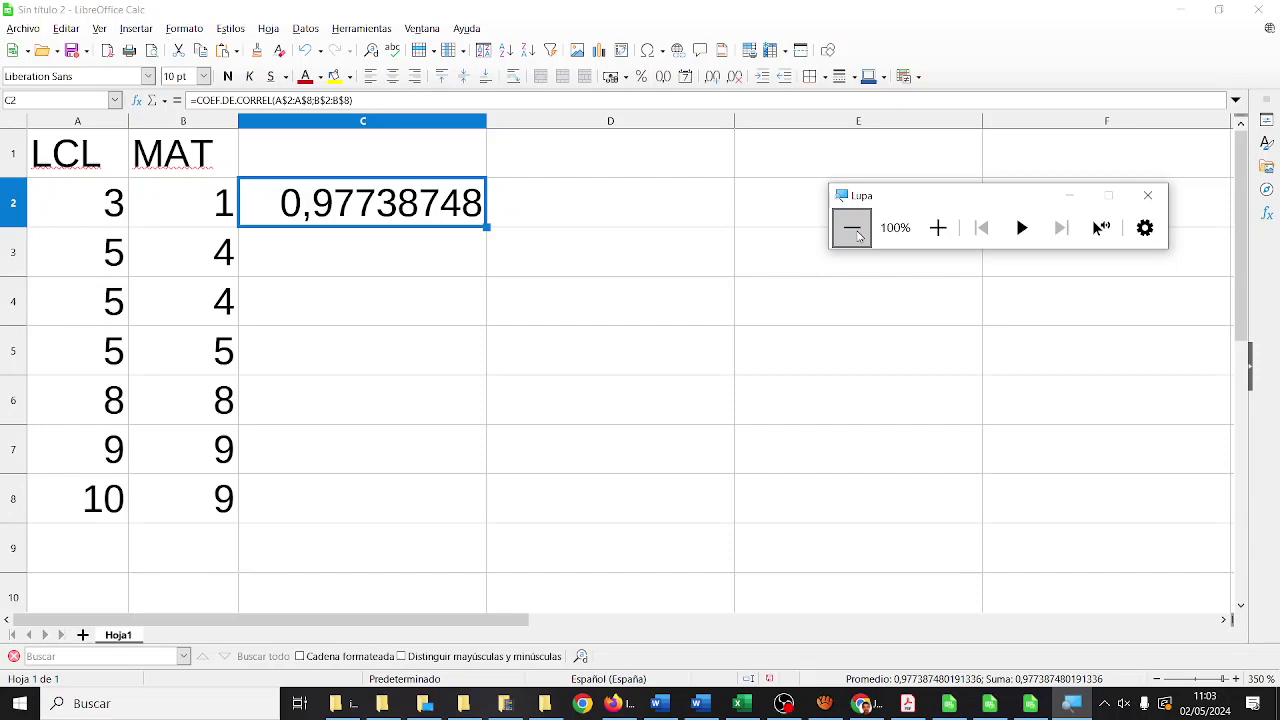
{"action": "left_click", "coordinate": [1031, 706]}
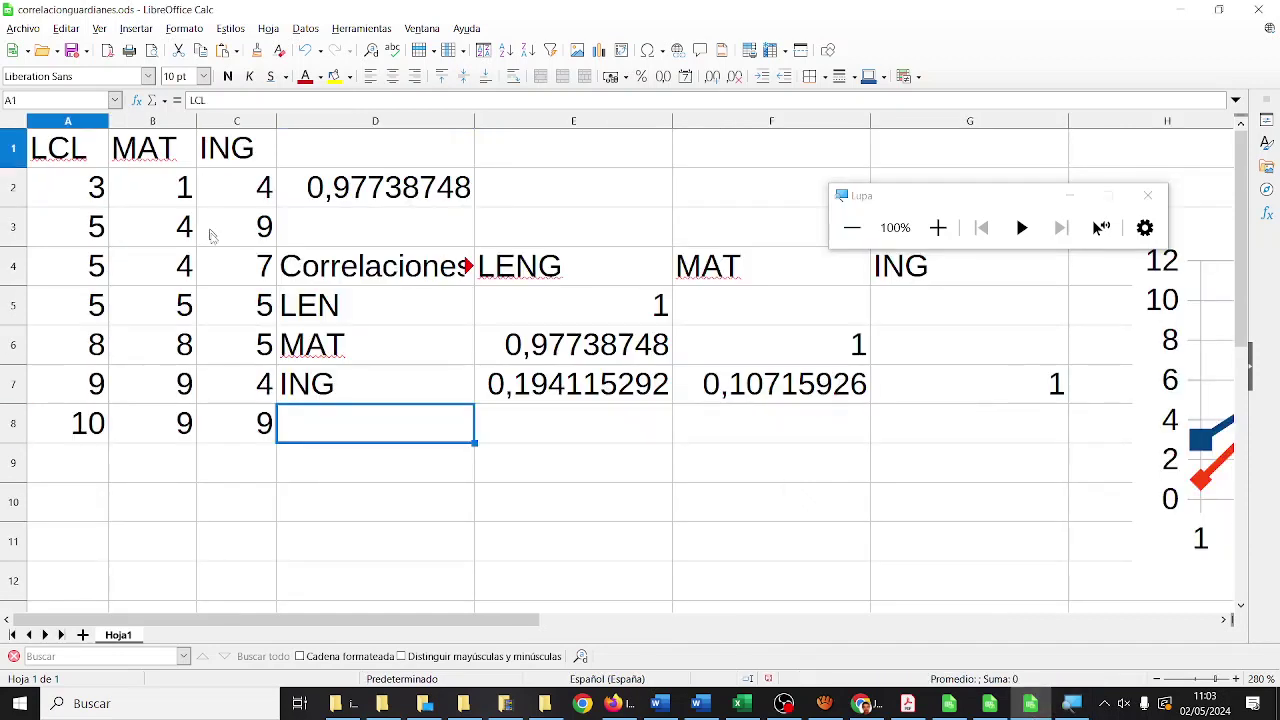
{"action": "left_click_drag", "start_coordinate": [210, 235], "coordinate": [232, 378]}
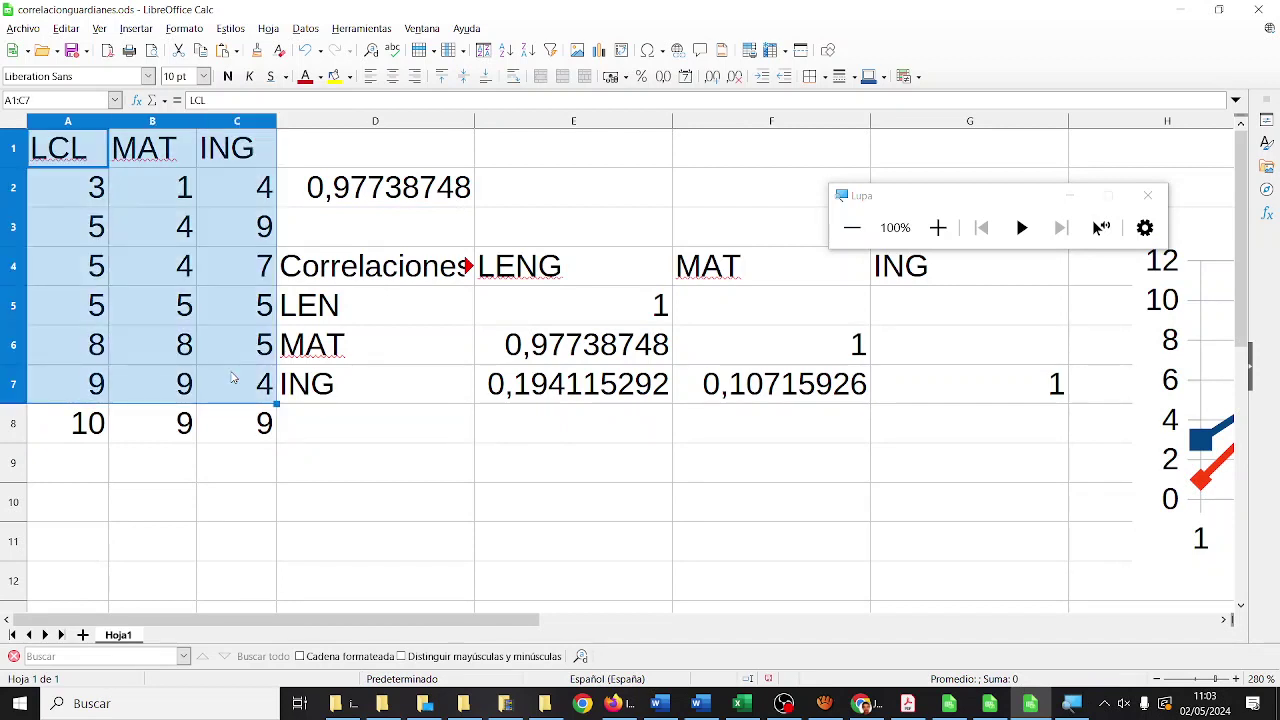
{"action": "key", "text": "shift+Down"}
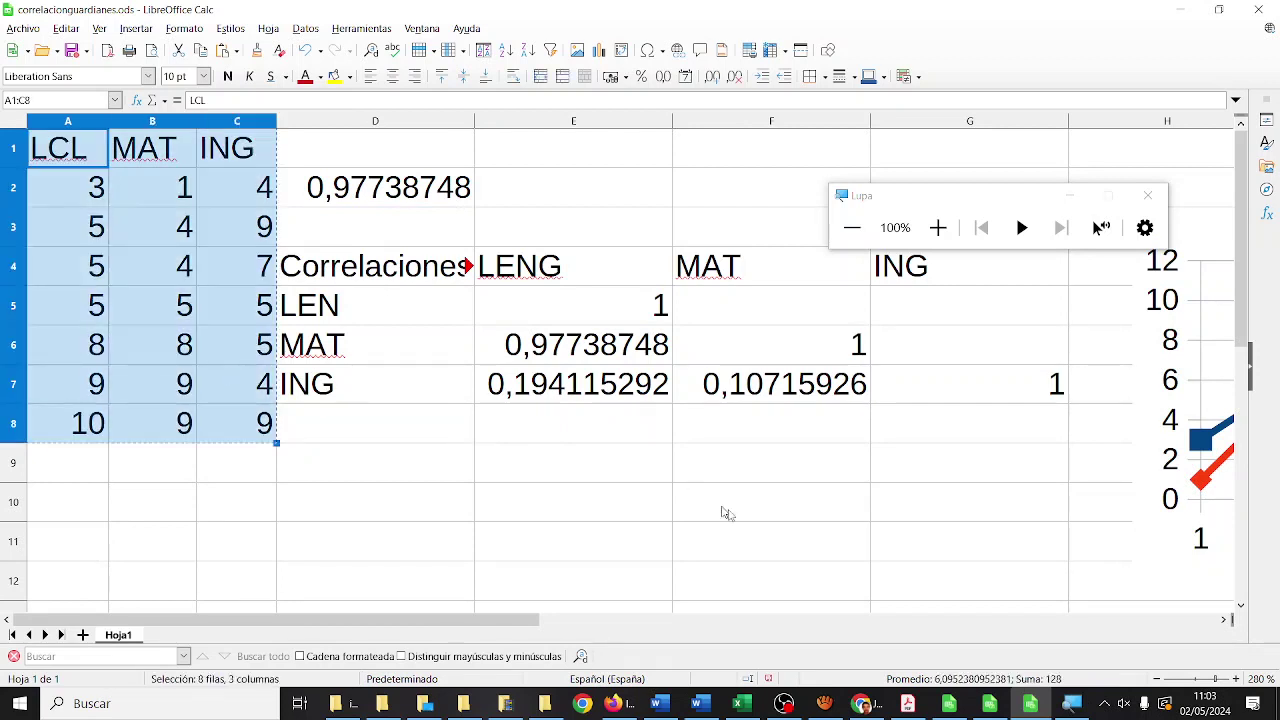
{"action": "left_click", "coordinate": [987, 706]}
{"action": "left_click", "coordinate": [778, 176]}
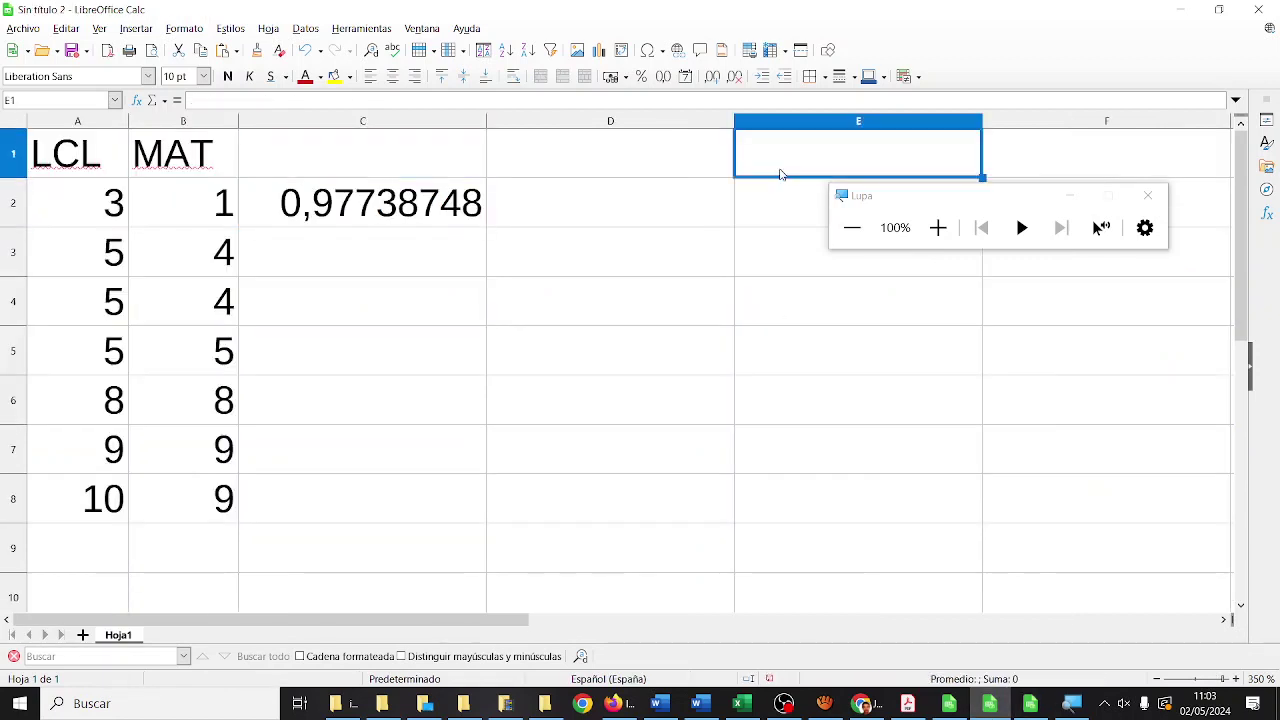
{"action": "key", "text": "ctrl+v"}
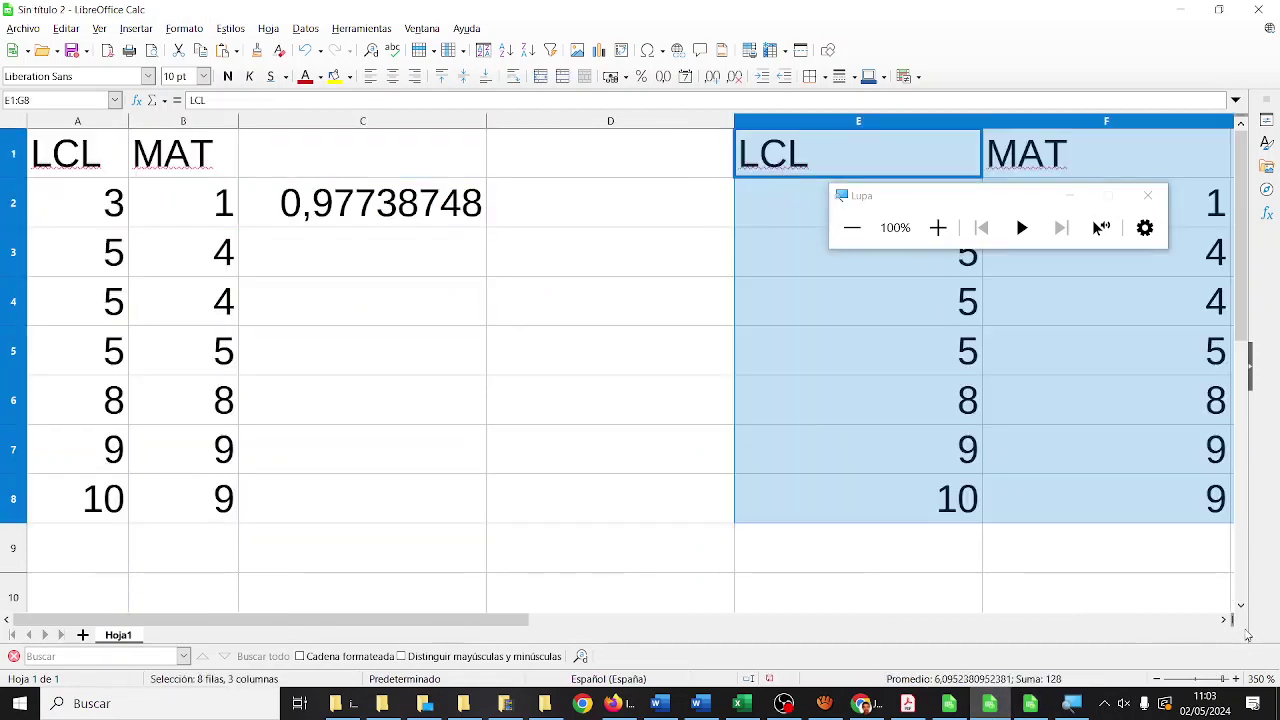
Step: Fit the widths of columns E, F and G to the pasted LCL, MAT and ING data
{"action": "scroll", "coordinate": [1226, 623], "scroll_direction": "right", "scroll_amount": 4}
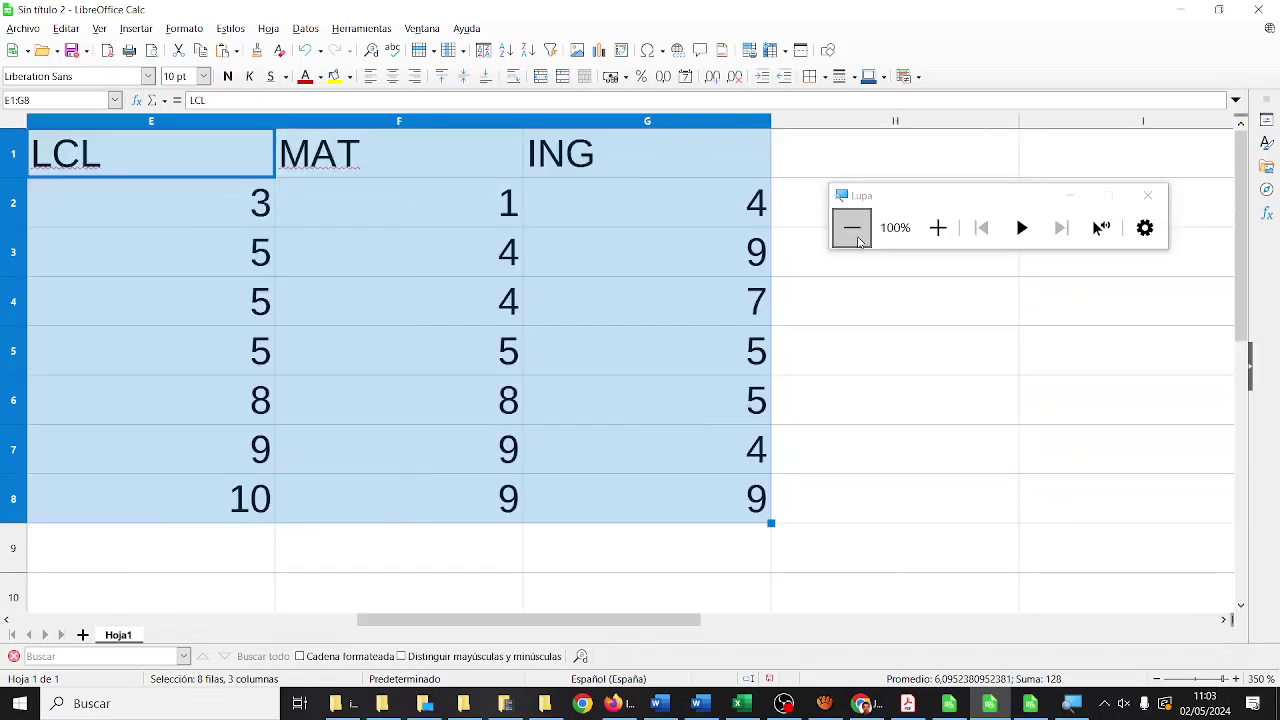
{"action": "double_click", "coordinate": [523, 121]}
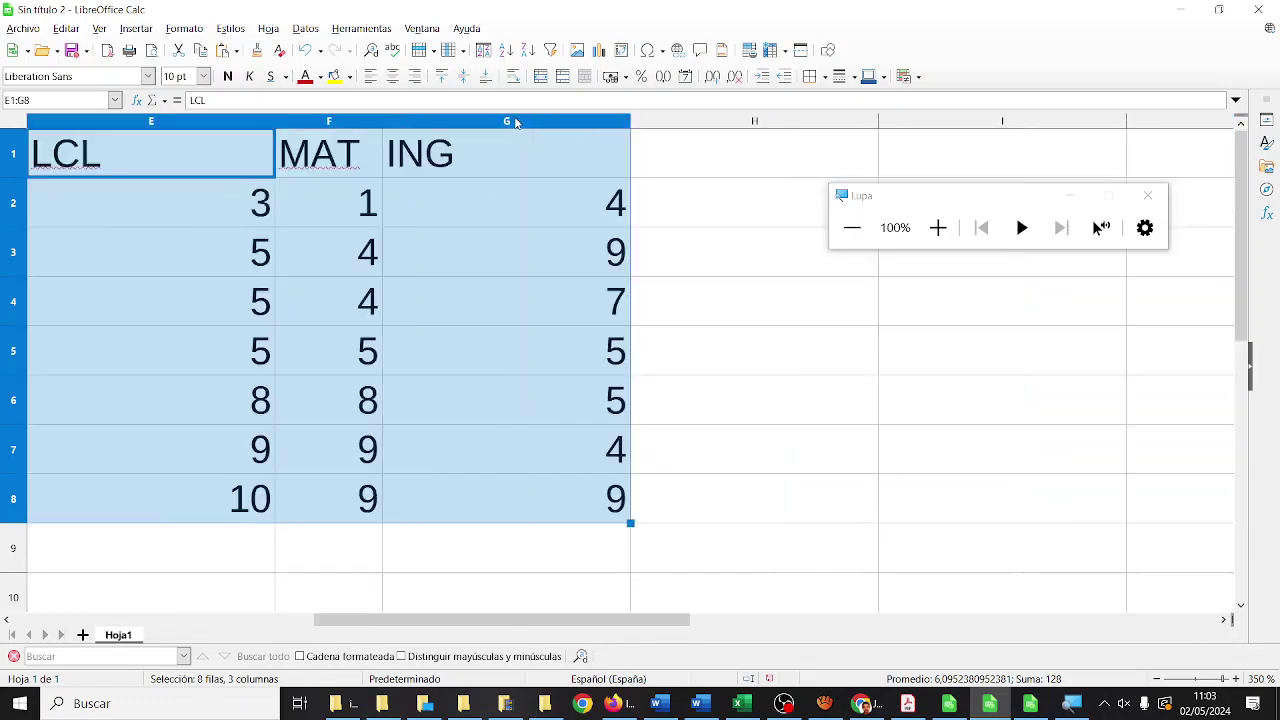
{"action": "double_click", "coordinate": [276, 121]}
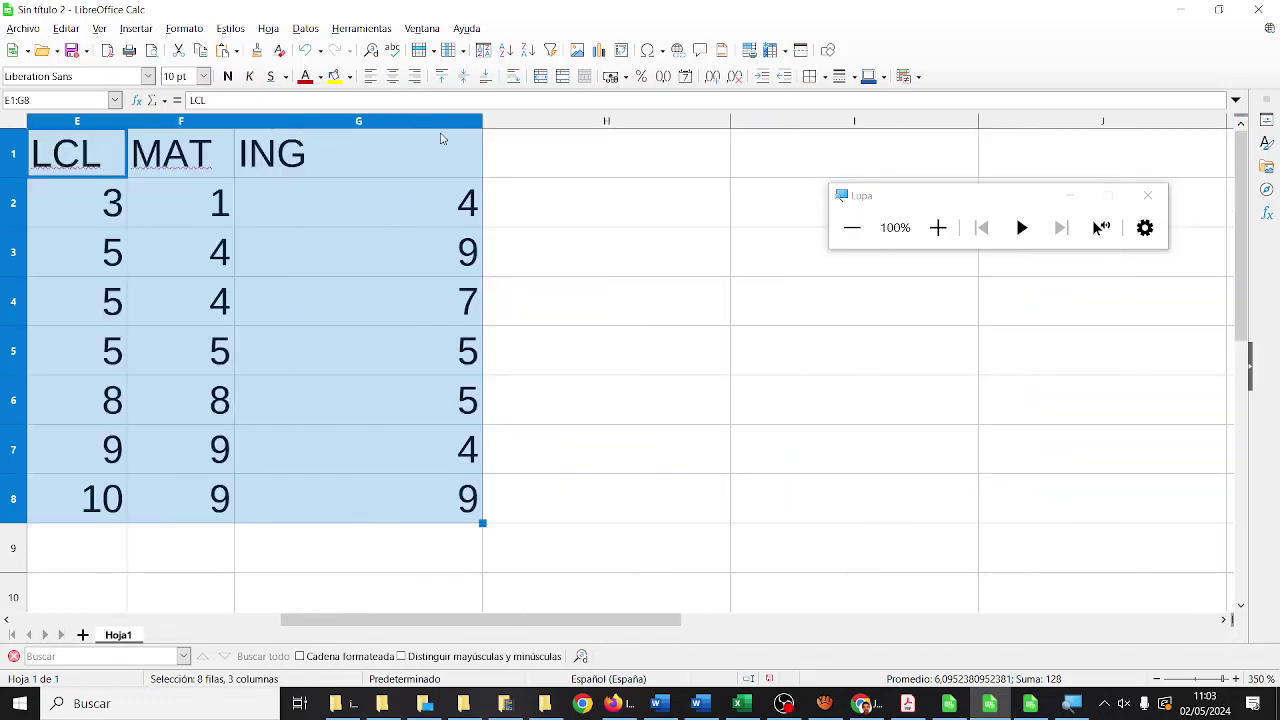
{"action": "double_click", "coordinate": [484, 121]}
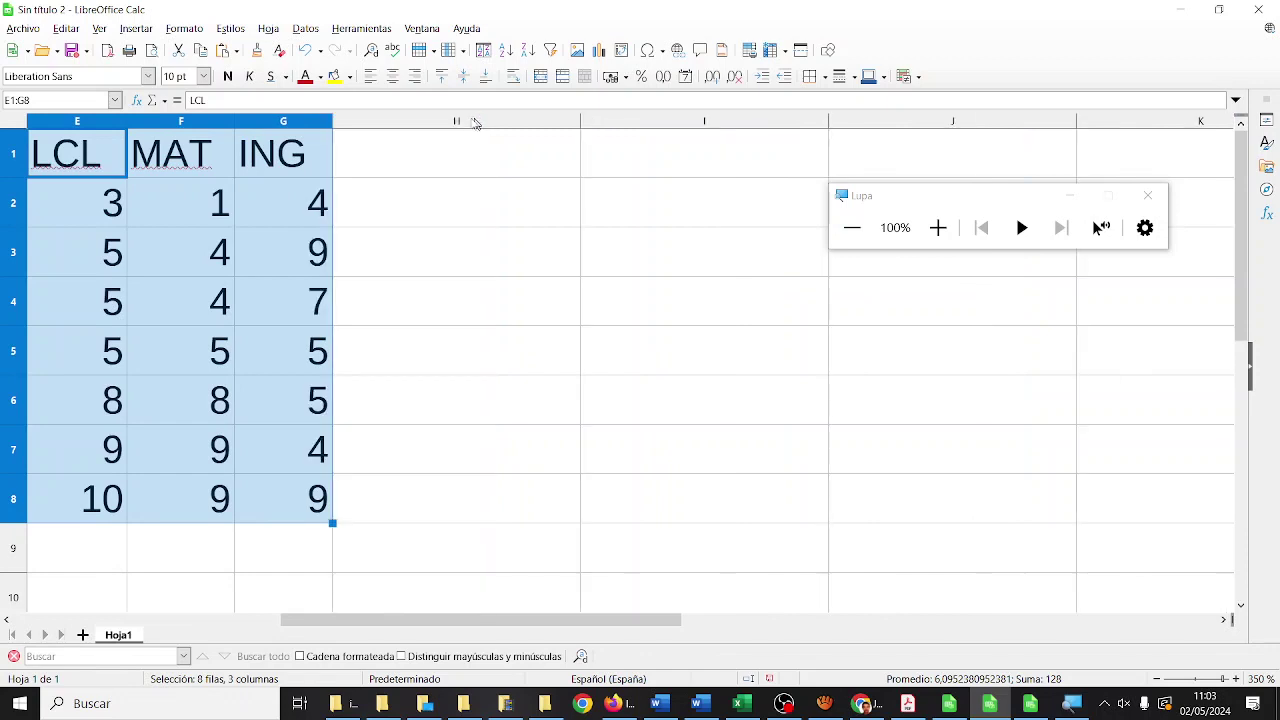
Step: Select cell H2 beside the pasted table and magnify the screen to 200% with Lupa
{"action": "left_click_drag", "start_coordinate": [474, 627], "coordinate": [486, 628]}
{"action": "left_click", "coordinate": [489, 211]}
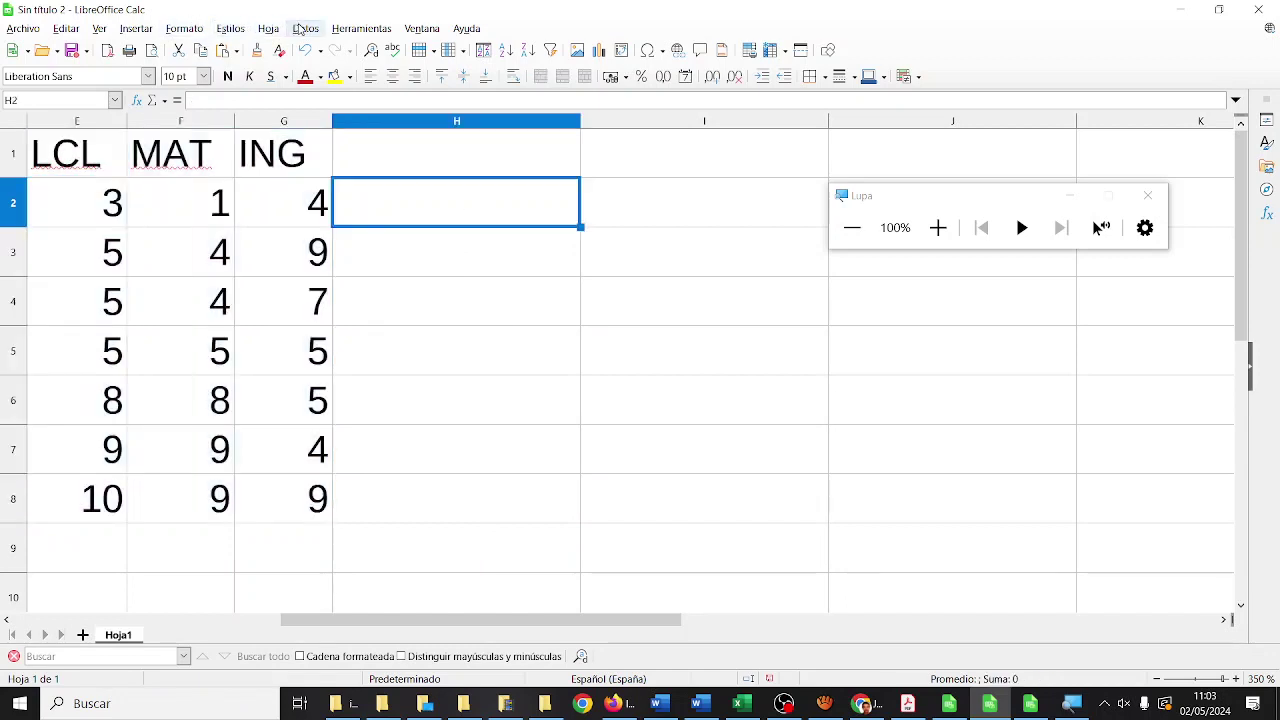
{"action": "left_click", "coordinate": [1072, 703]}
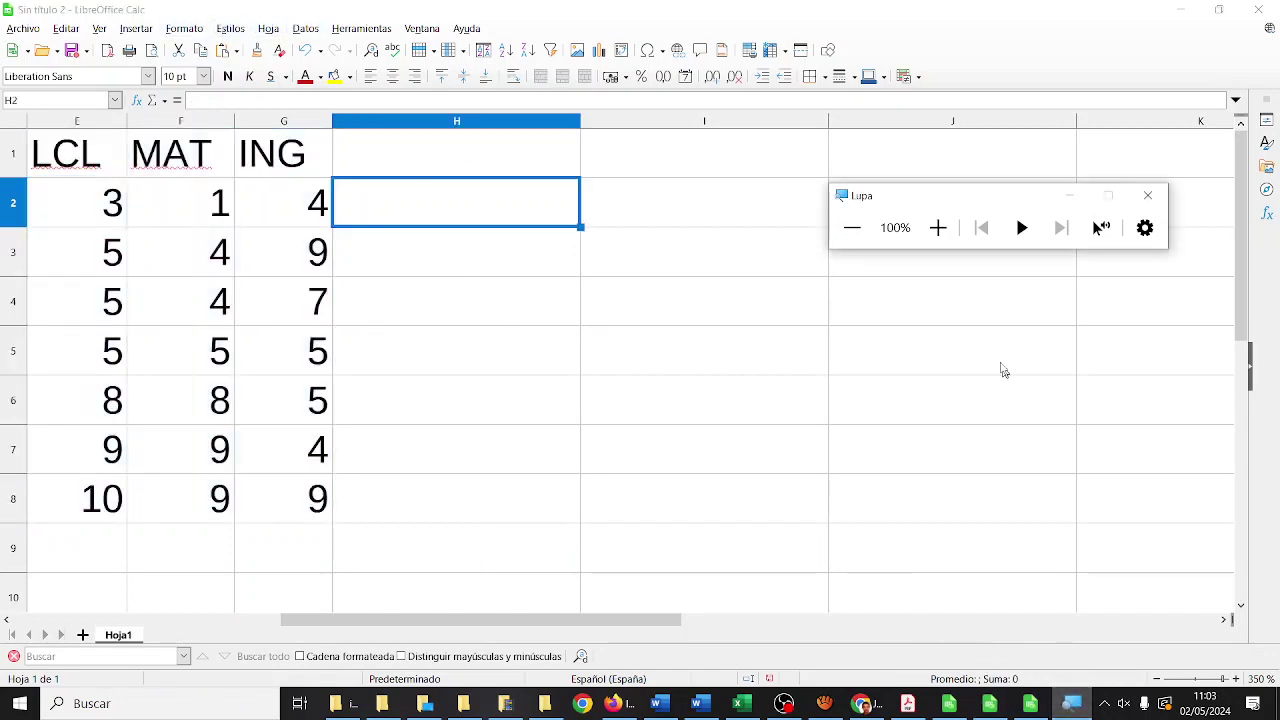
{"action": "left_click", "coordinate": [938, 228]}
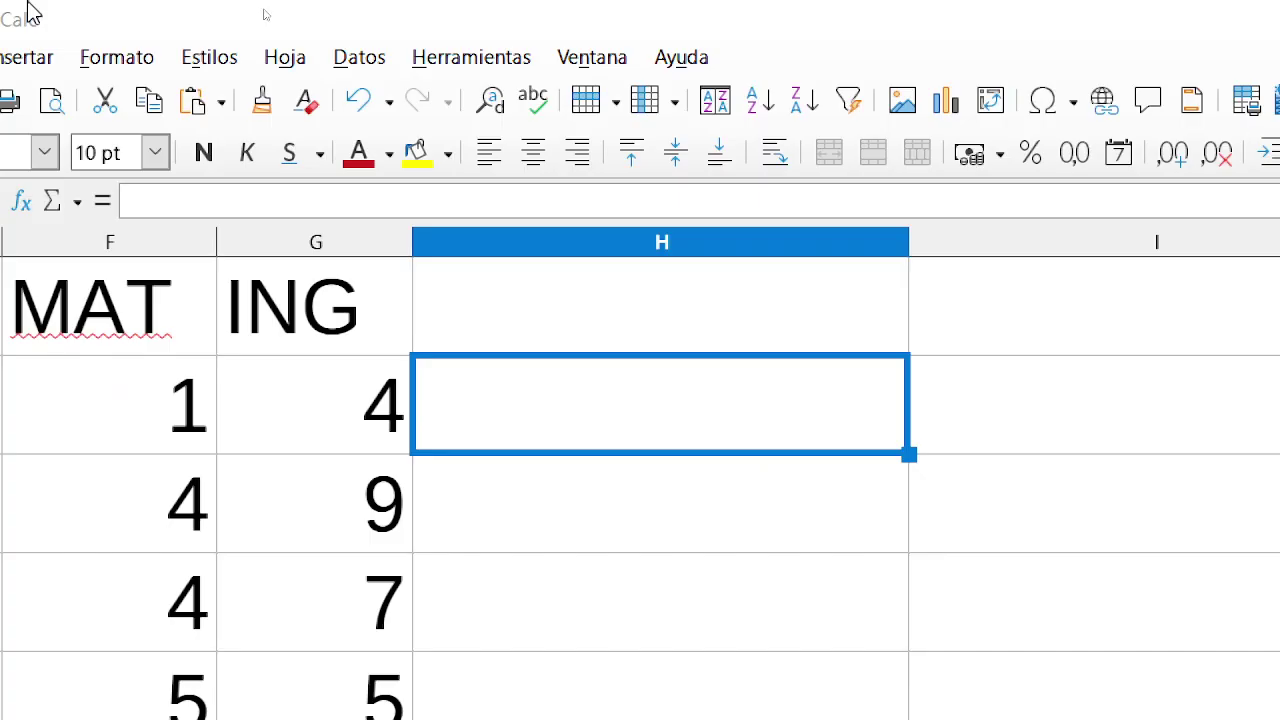
Step: Try the statistical Correlación analysis with H2 as both input range and results cell, grouped by columns, and undo it
{"action": "left_click", "coordinate": [305, 28]}
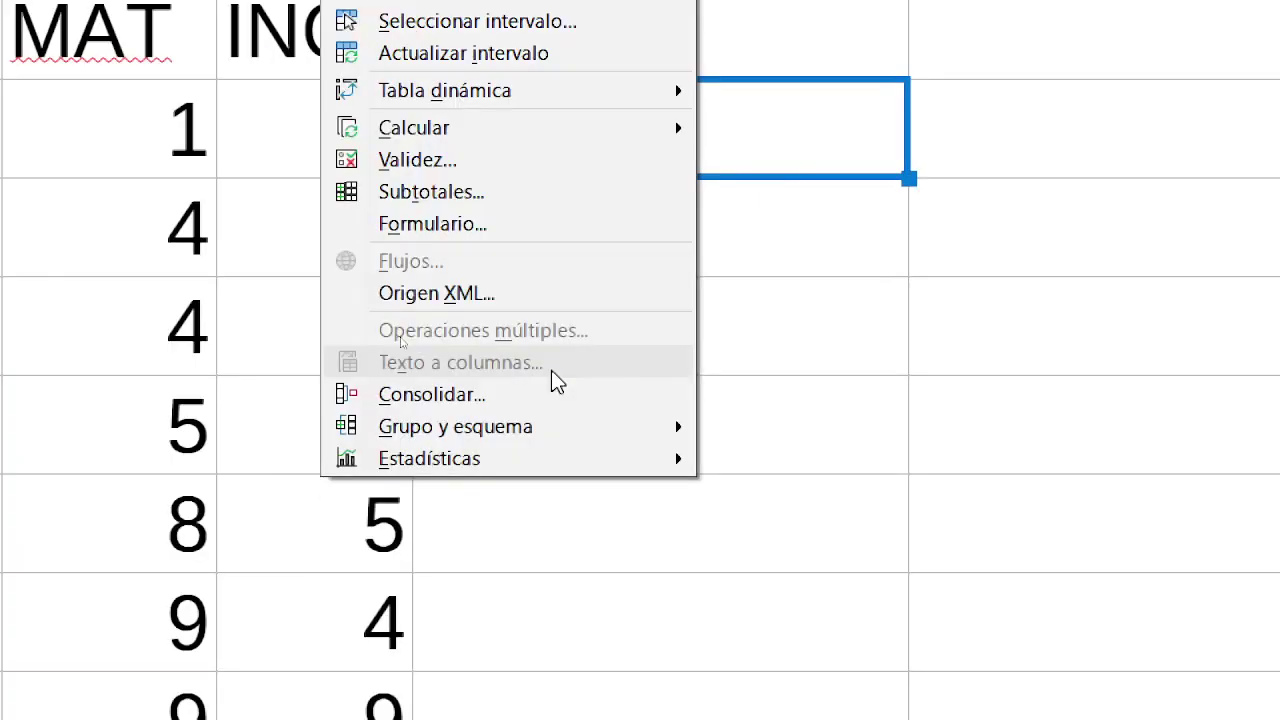
{"action": "mouse_move", "coordinate": [549, 462]}
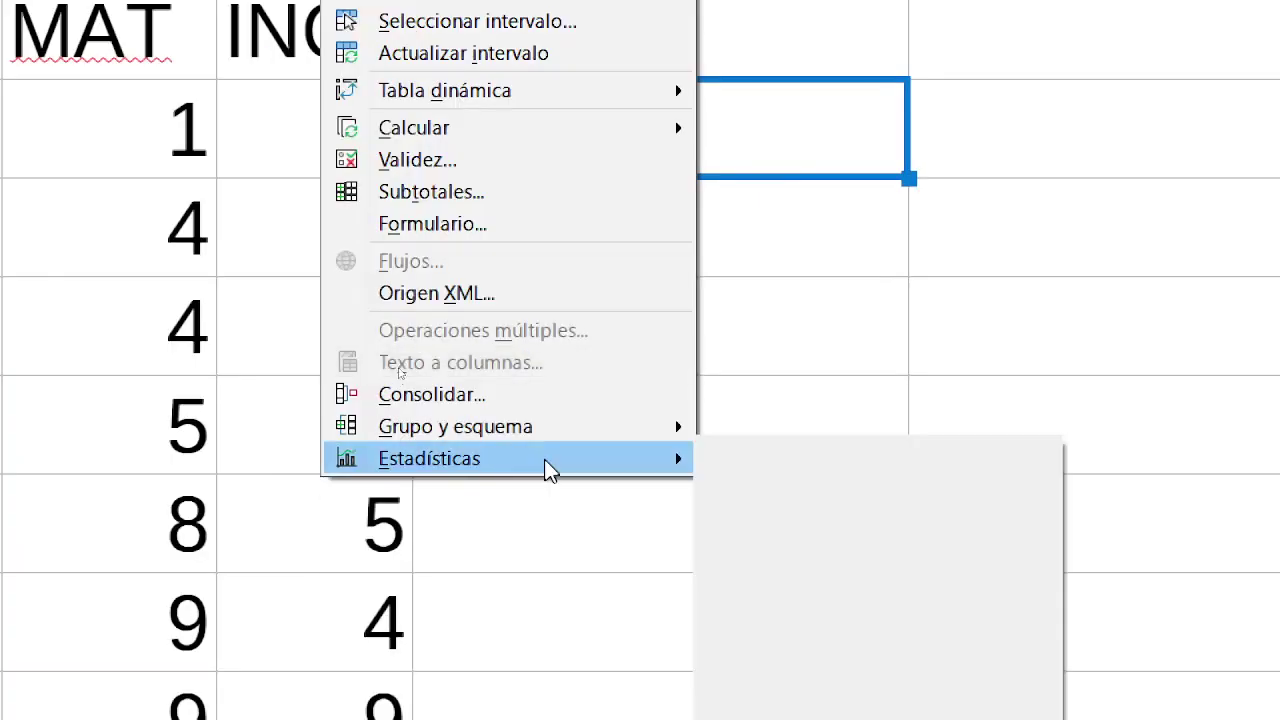
{"action": "left_click", "coordinate": [836, 551]}
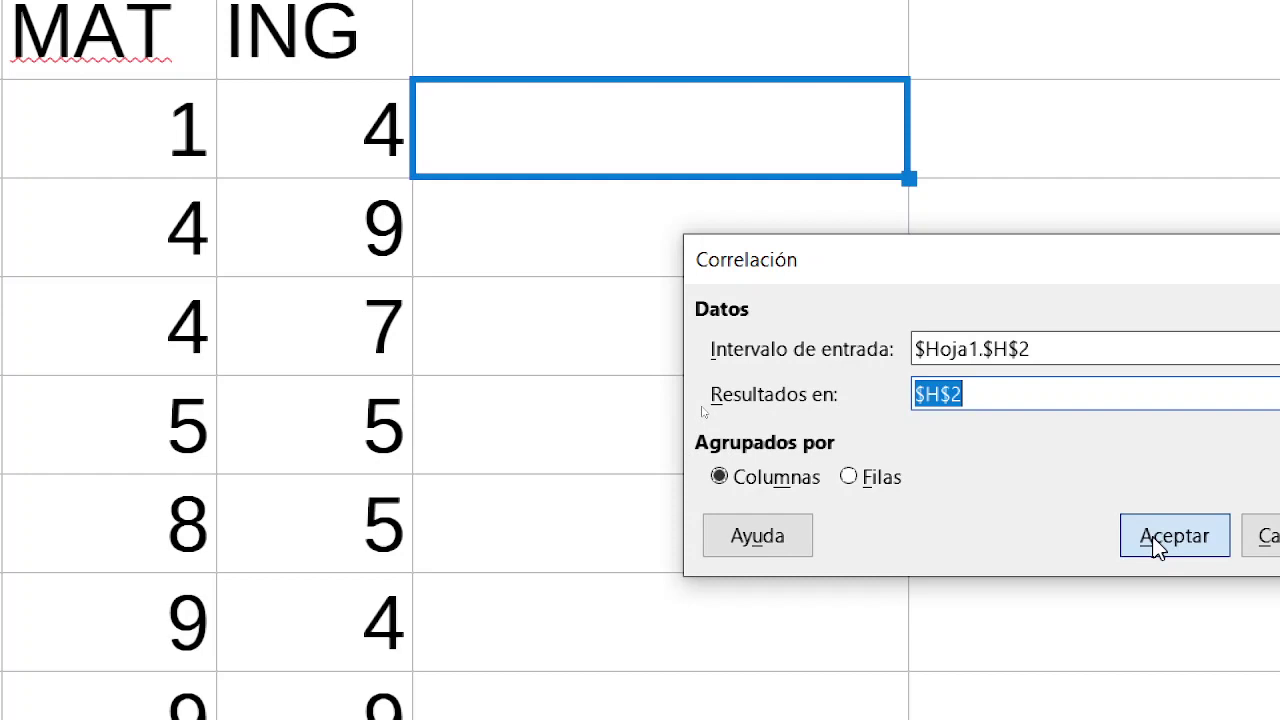
{"action": "left_click", "coordinate": [1157, 545]}
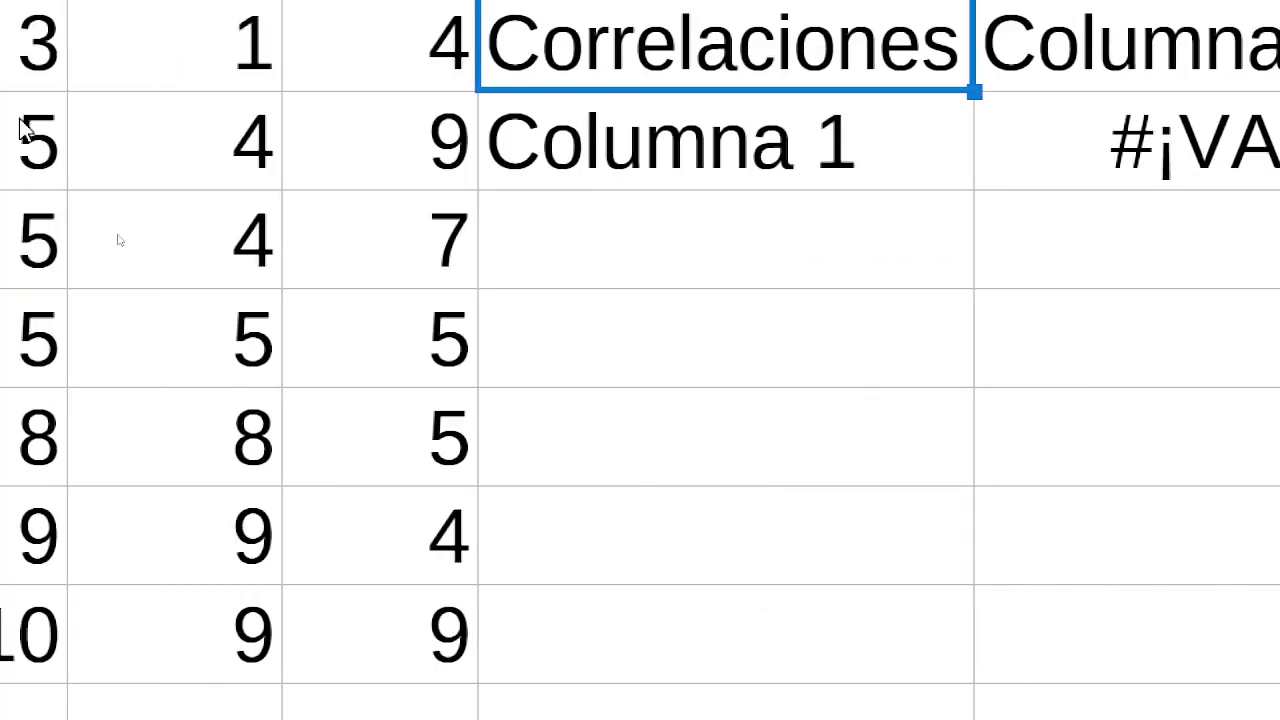
{"action": "key", "text": "ctrl+z"}
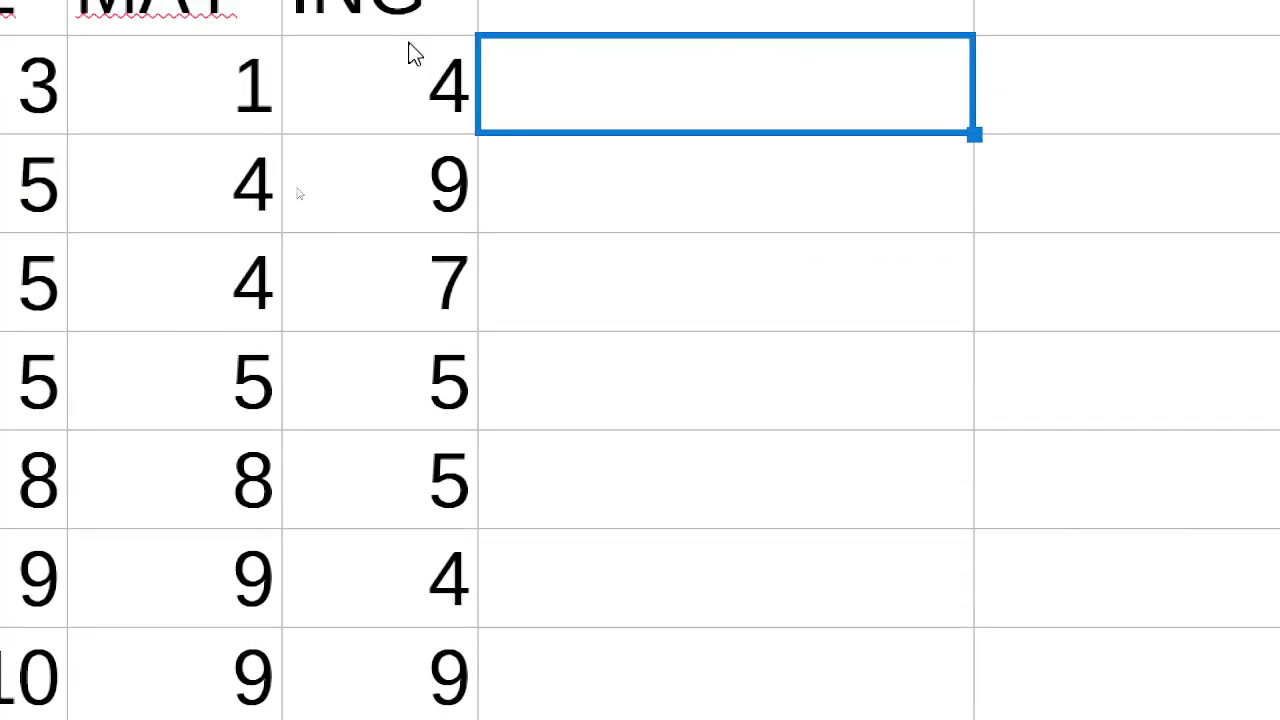
Step: Run the statistical Correlación analysis on E1:G8 with results at H2, grouped by columns, and return the magnification to 100%
{"action": "left_click_drag", "start_coordinate": [172, 143], "coordinate": [614, 719]}
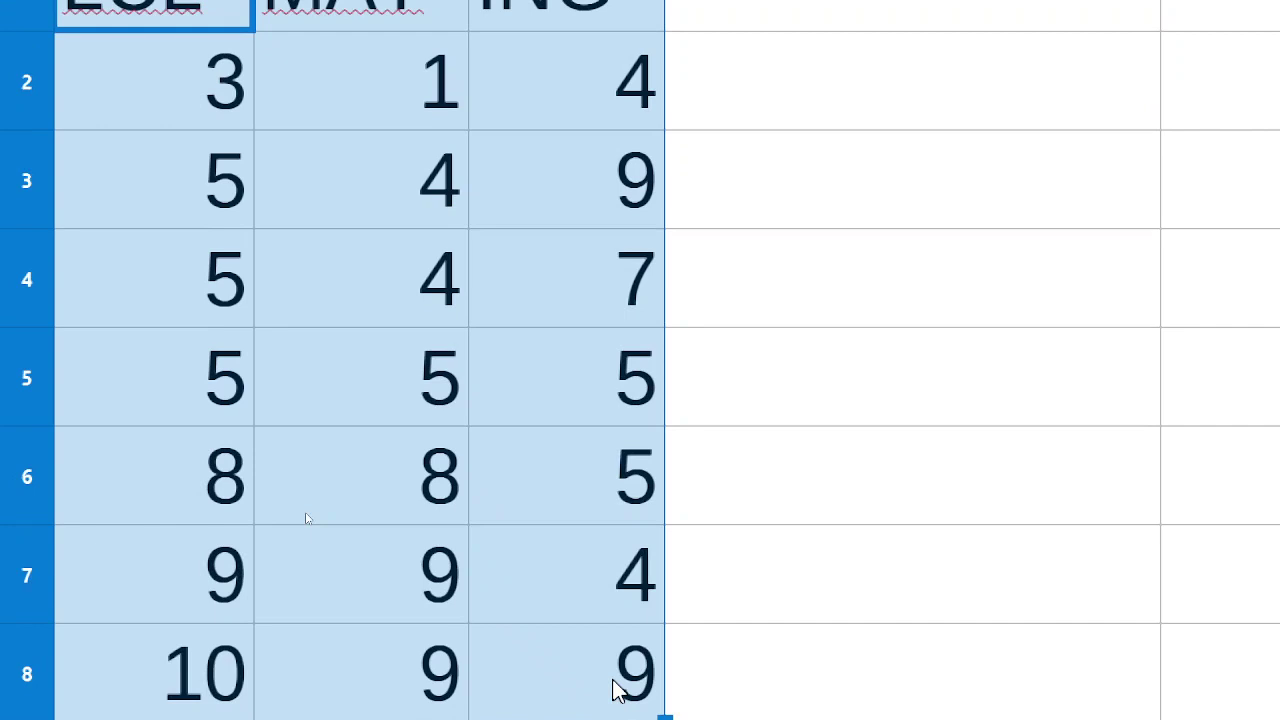
{"action": "key", "text": "alt+d"}
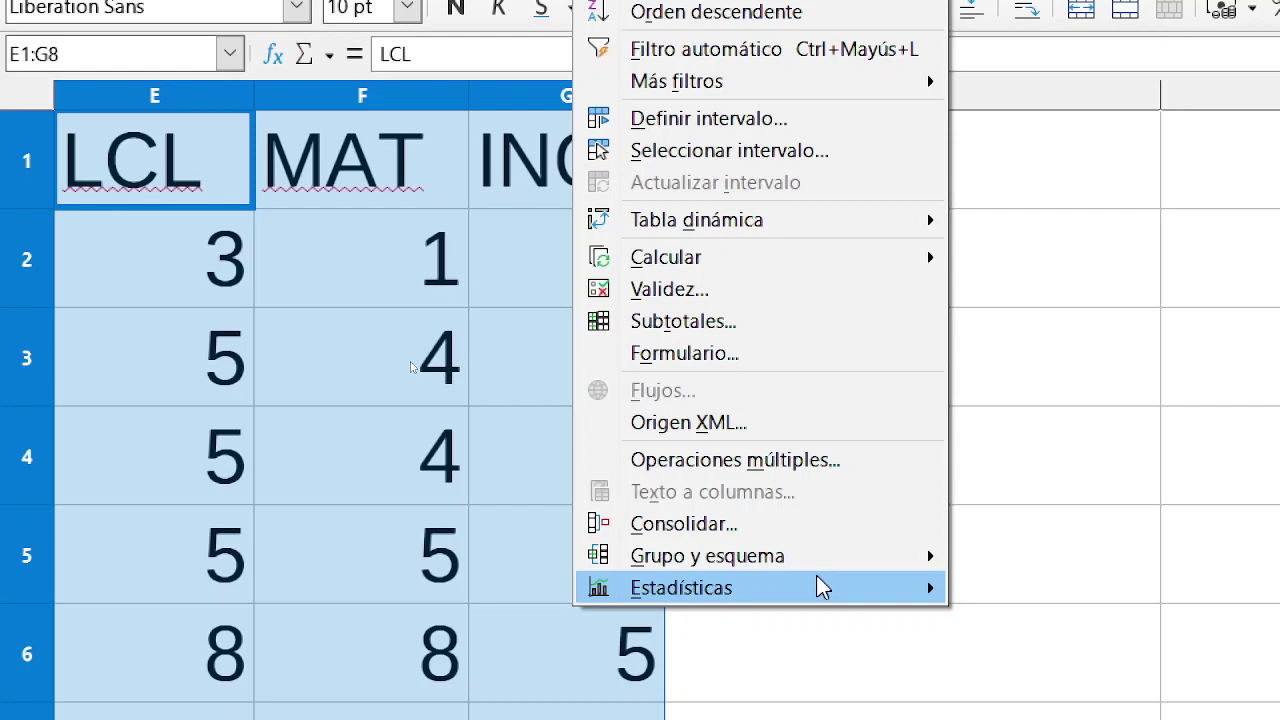
{"action": "left_click", "coordinate": [1010, 292]}
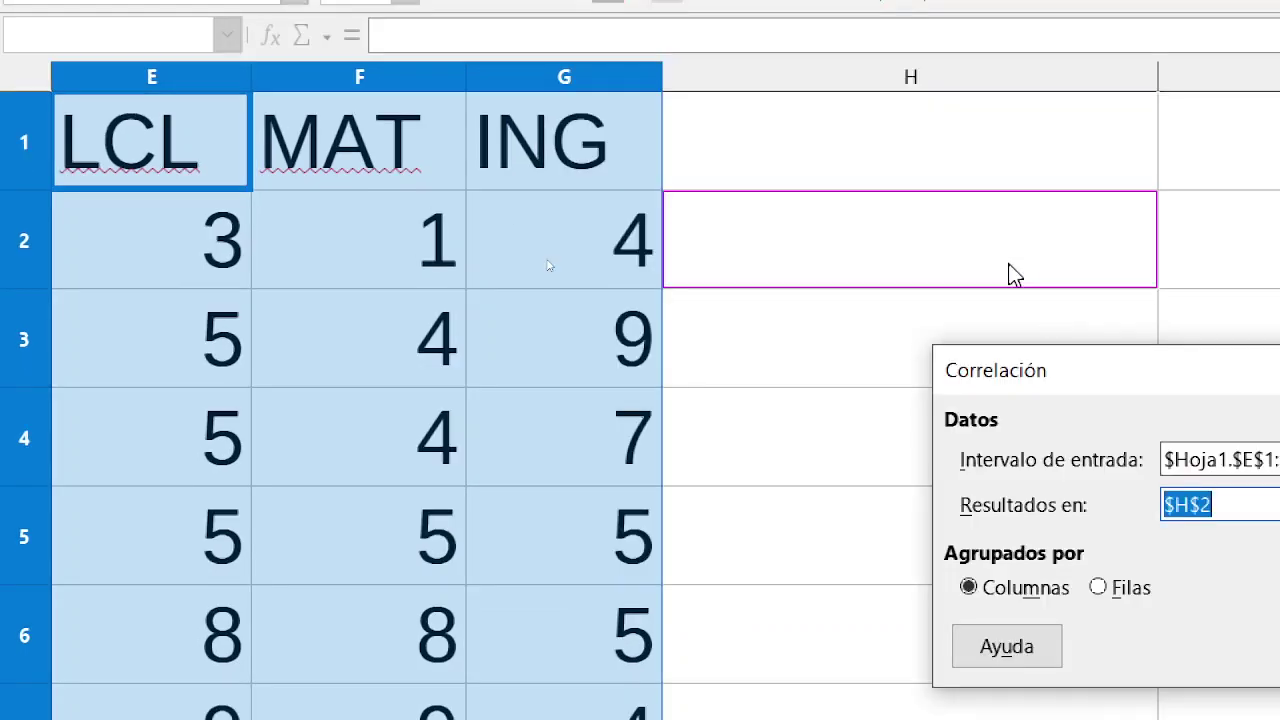
{"action": "left_click", "coordinate": [1178, 645]}
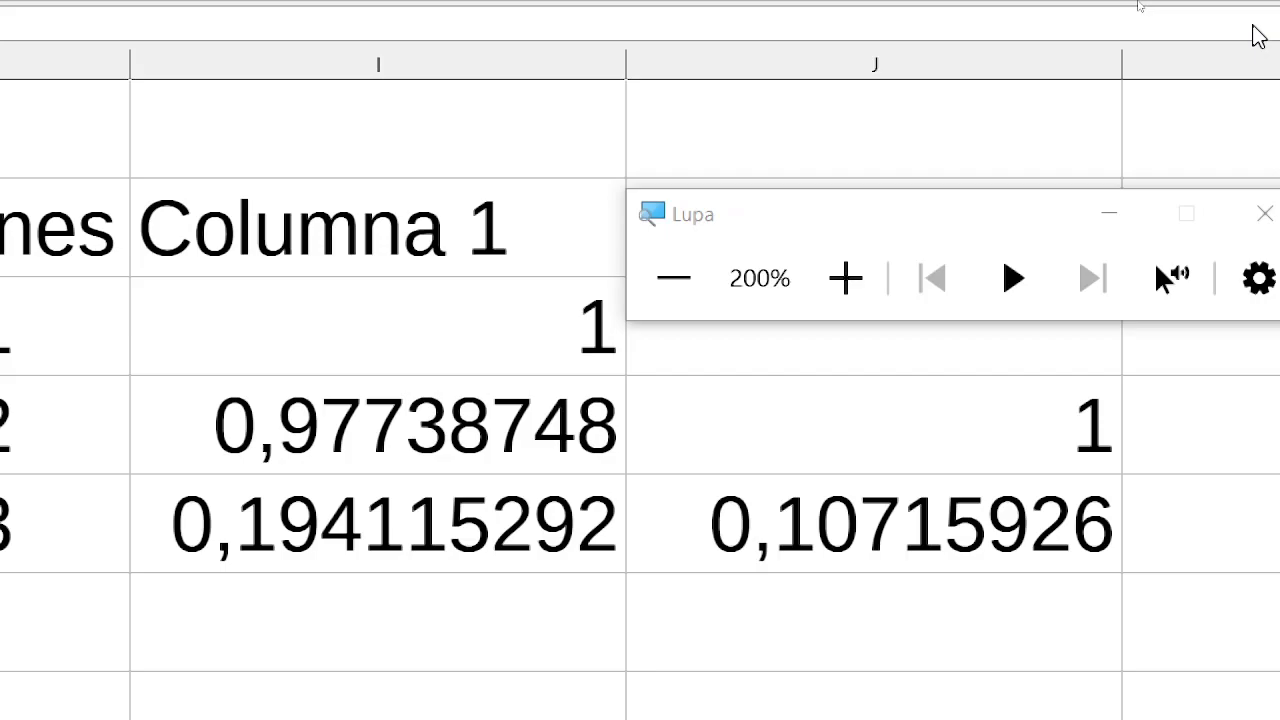
{"action": "left_click", "coordinate": [673, 278]}
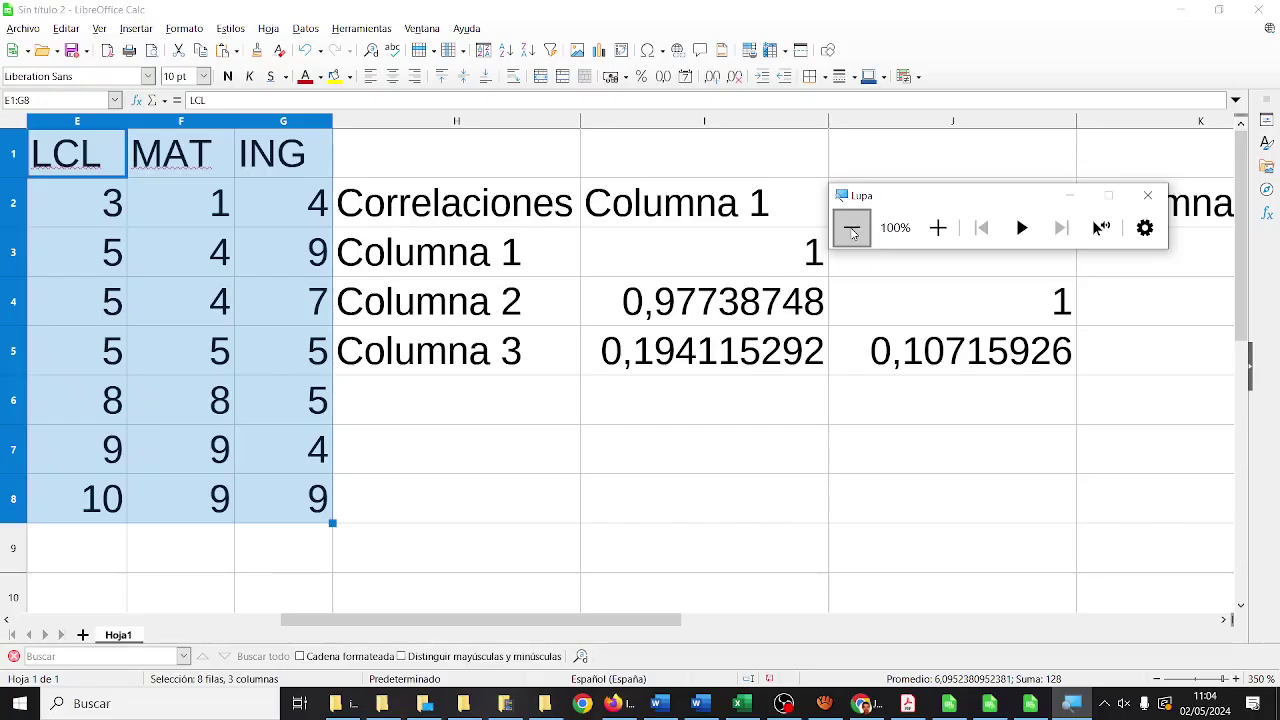
Step: Rename the correlation matrix's column headings in I2, J2 and K2 as len, mat and ing
{"action": "left_click", "coordinate": [778, 203]}
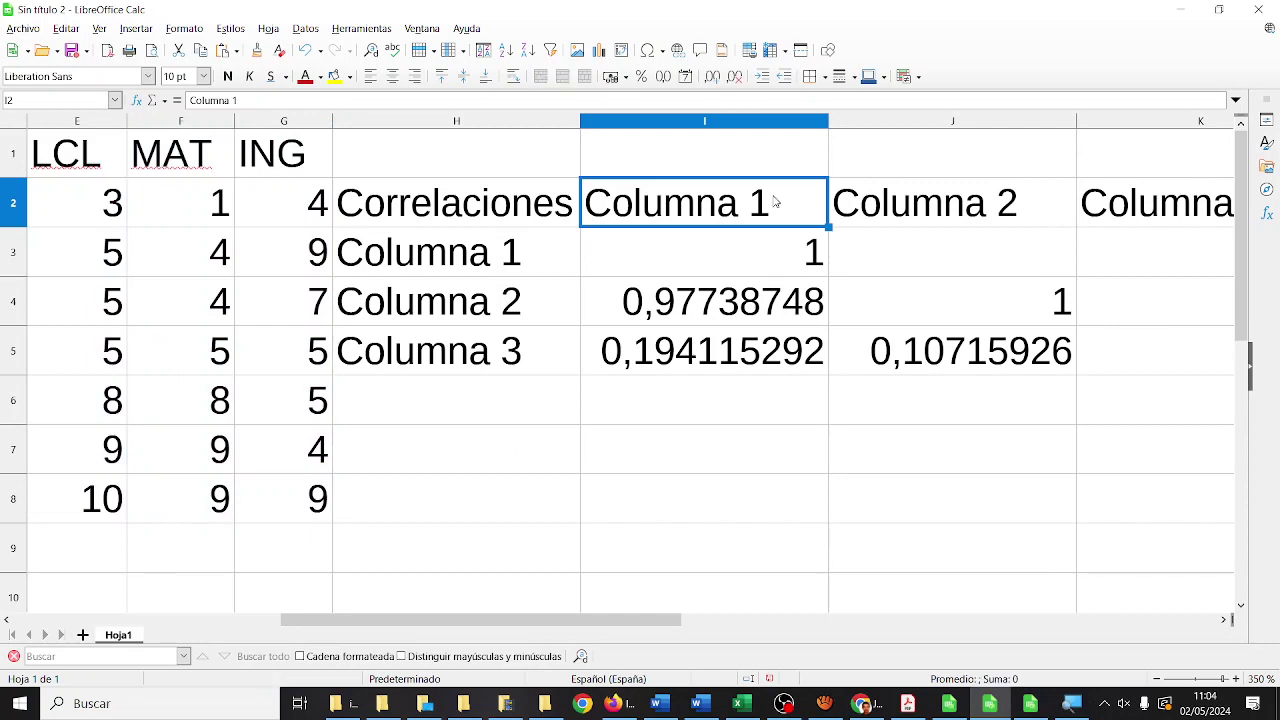
{"action": "type", "text": "len"}
{"action": "key", "text": "Tab"}
{"action": "type", "text": "mat"}
{"action": "key", "text": "Tab"}
{"action": "type", "text": "i"}
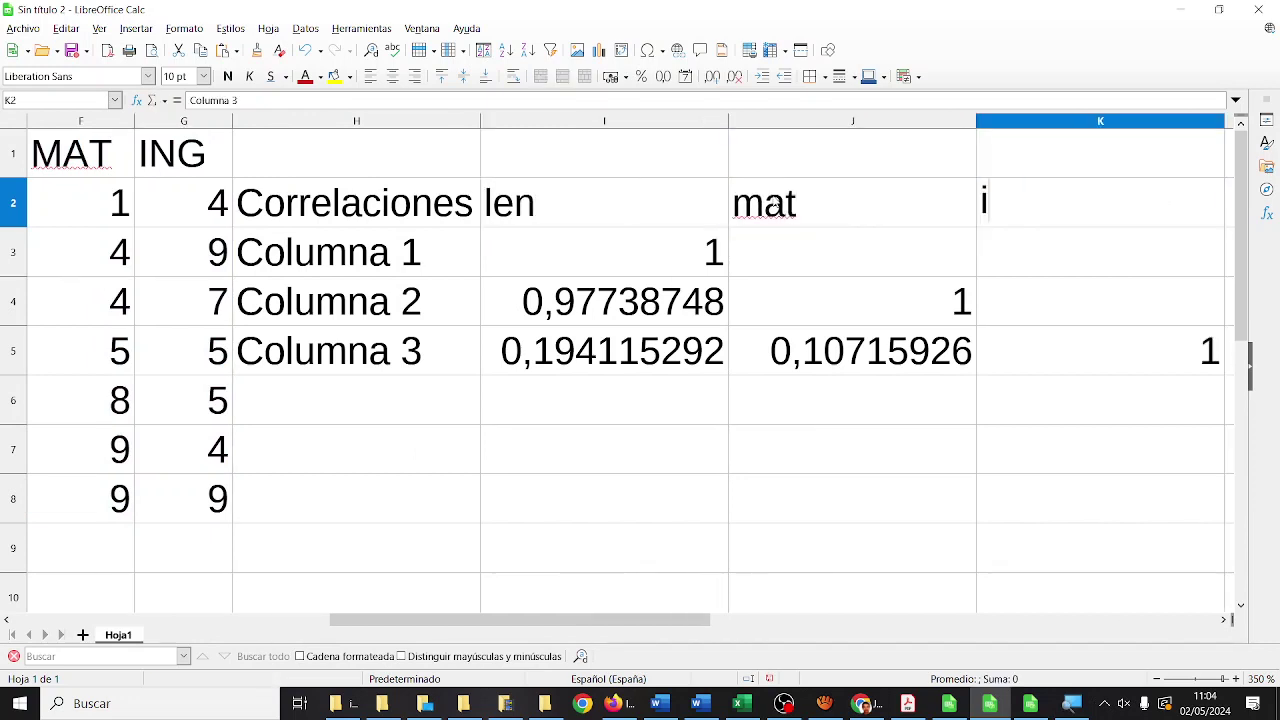
{"action": "type", "text": "ng"}
{"action": "key", "text": "Return"}
Step: Rename the correlation matrix's row labels in H3, H4 and H5 as len, mat and ing
{"action": "key", "text": "Left"}
{"action": "key", "text": "Left"}
{"action": "key", "text": "Left"}
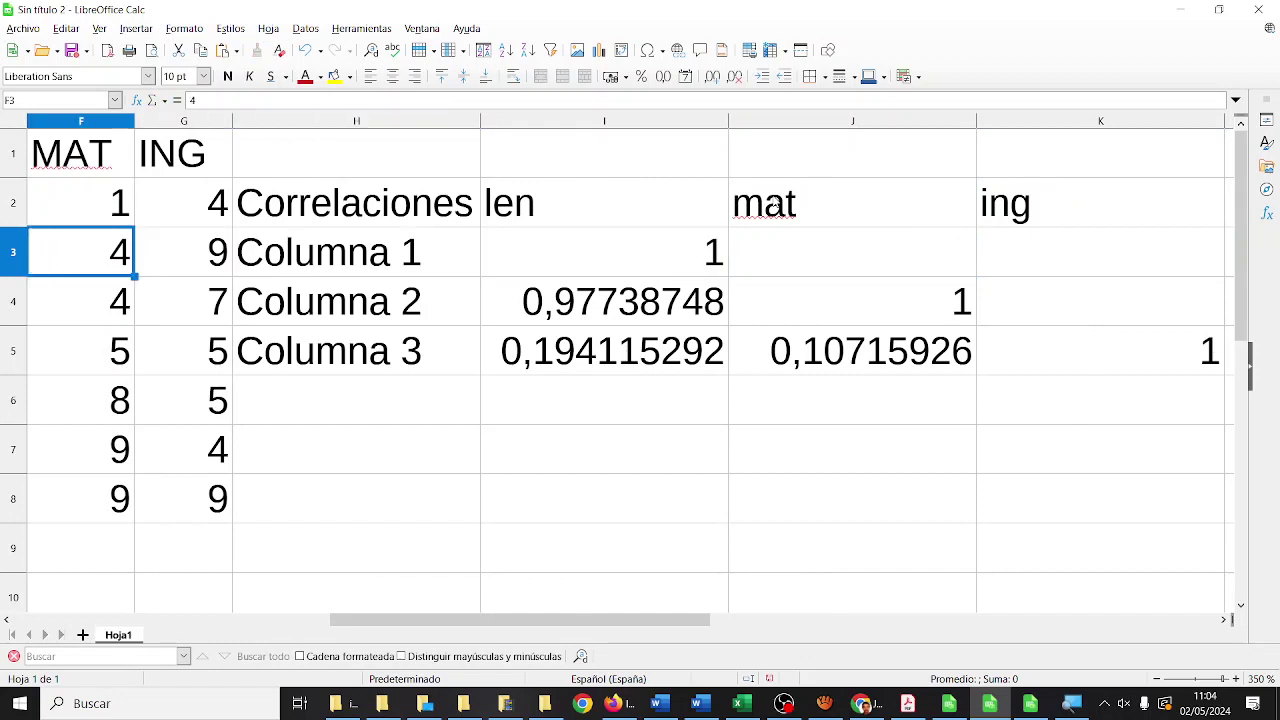
{"action": "key", "text": "Right"}
{"action": "key", "text": "Right"}
{"action": "type", "text": "len"}
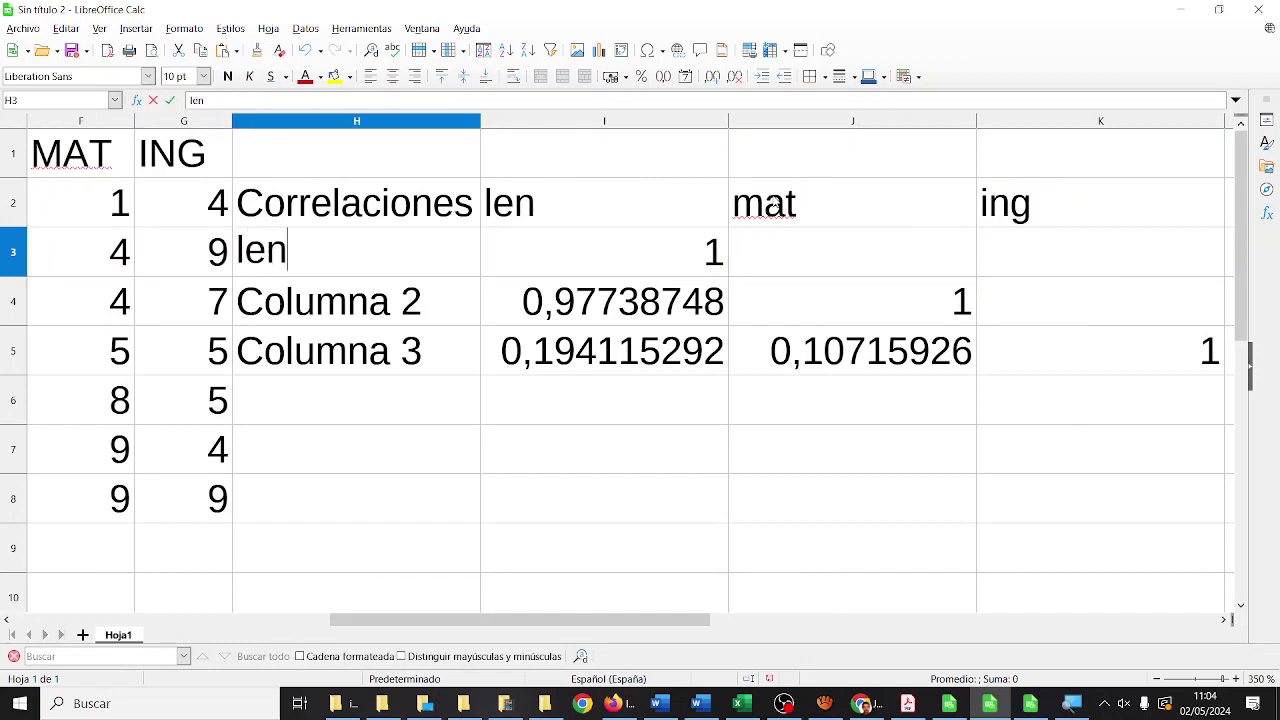
{"action": "key", "text": "Return"}
{"action": "type", "text": "mat"}
{"action": "key", "text": "Return"}
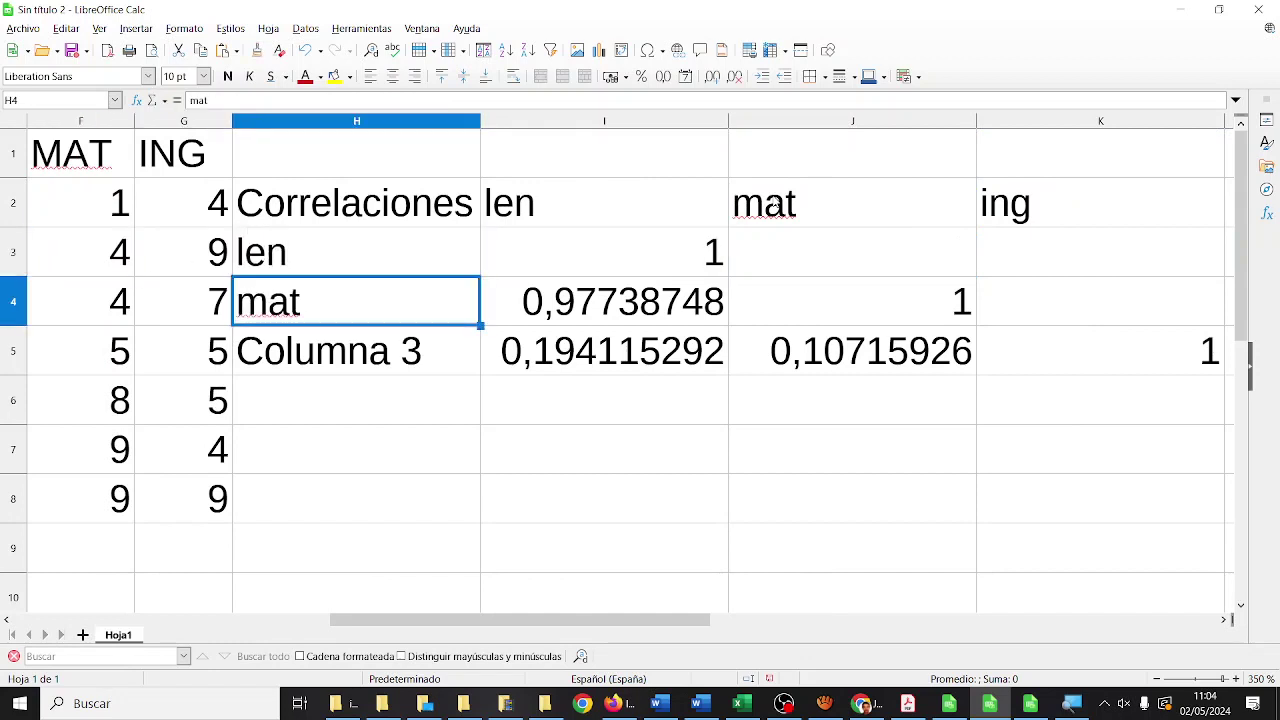
{"action": "type", "text": "ing"}
{"action": "key", "text": "Right"}
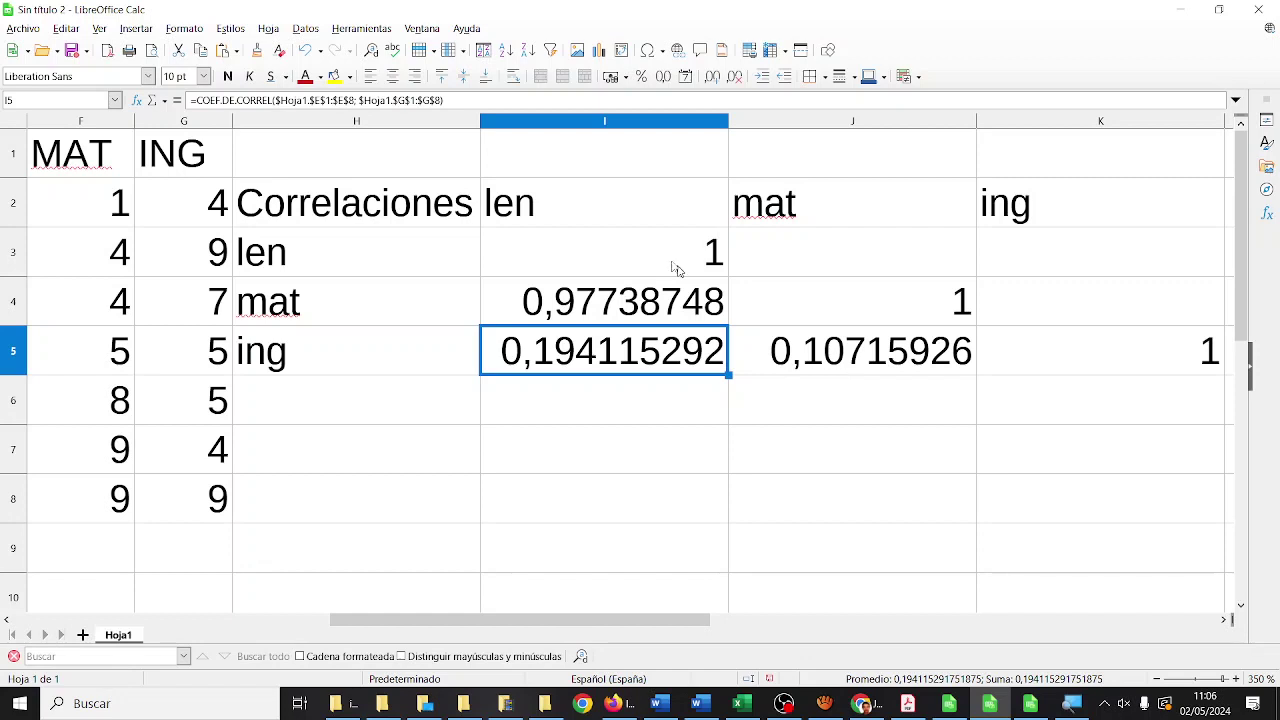
{"action": "left_click", "coordinate": [740, 703]}
{"action": "left_click", "coordinate": [786, 705]}
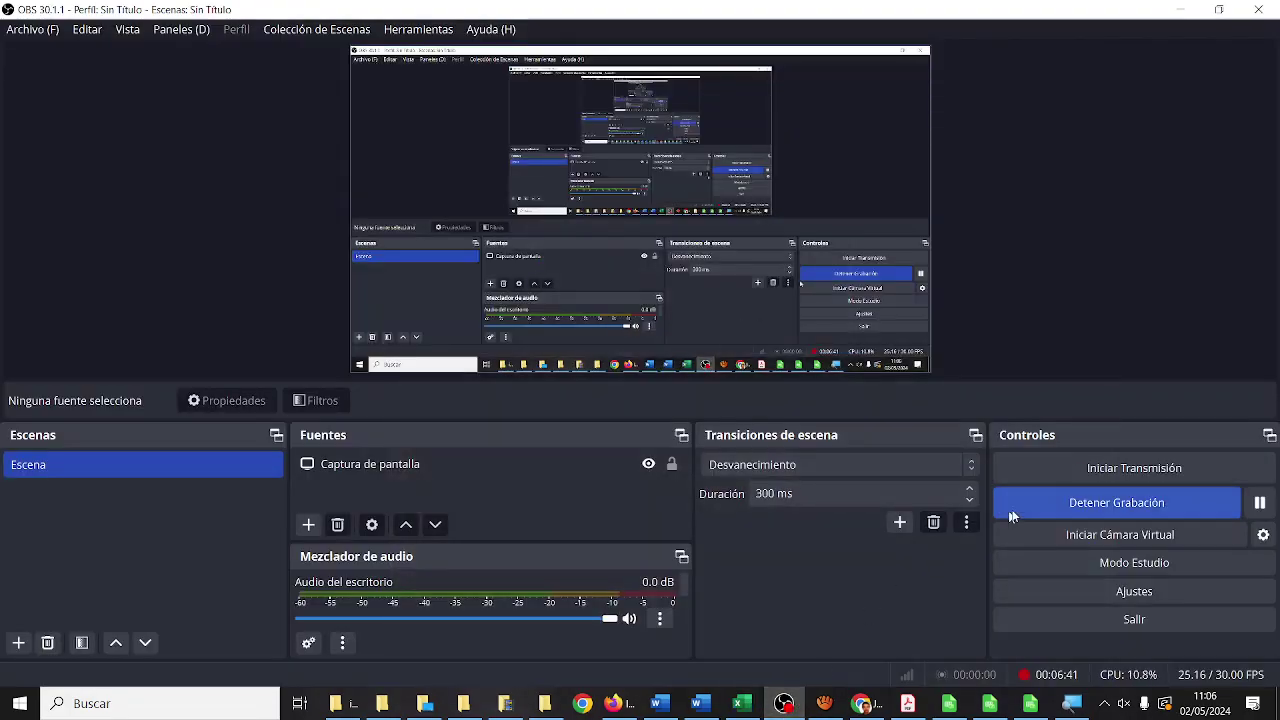